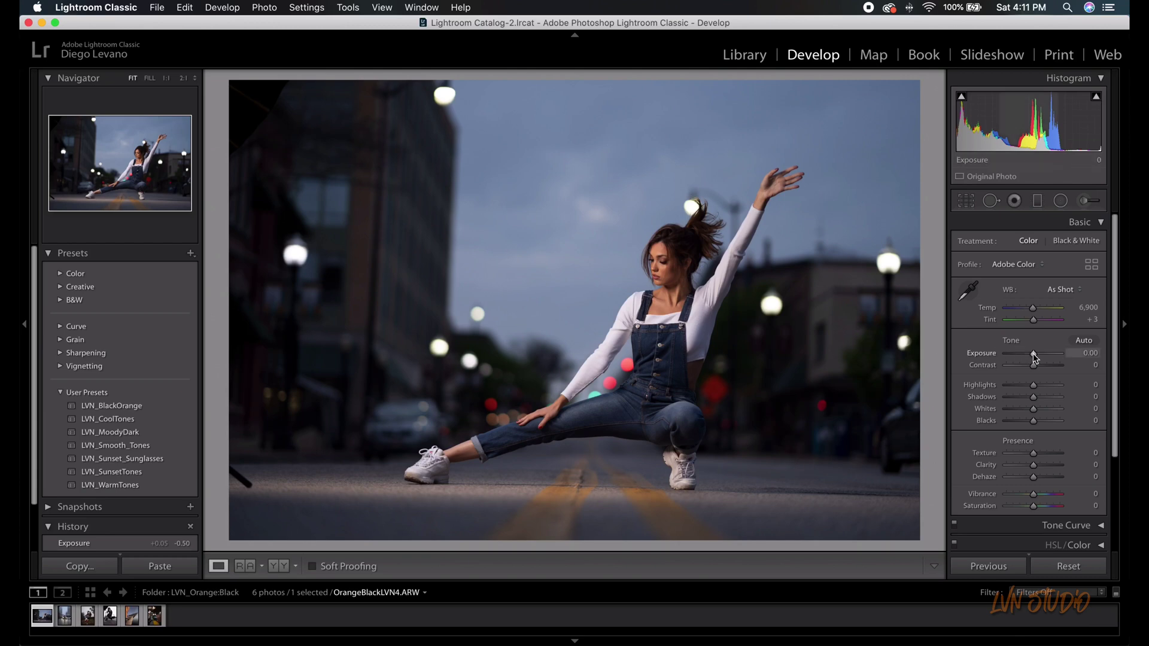
# - Set Exposure to +0.55, Contrast +70, Highlights −40, Shadows +50, Whites −70 and Blacks +20, and compare with the original photo
pyautogui.moveTo(1034, 358); pyautogui.dragTo(1047, 399)
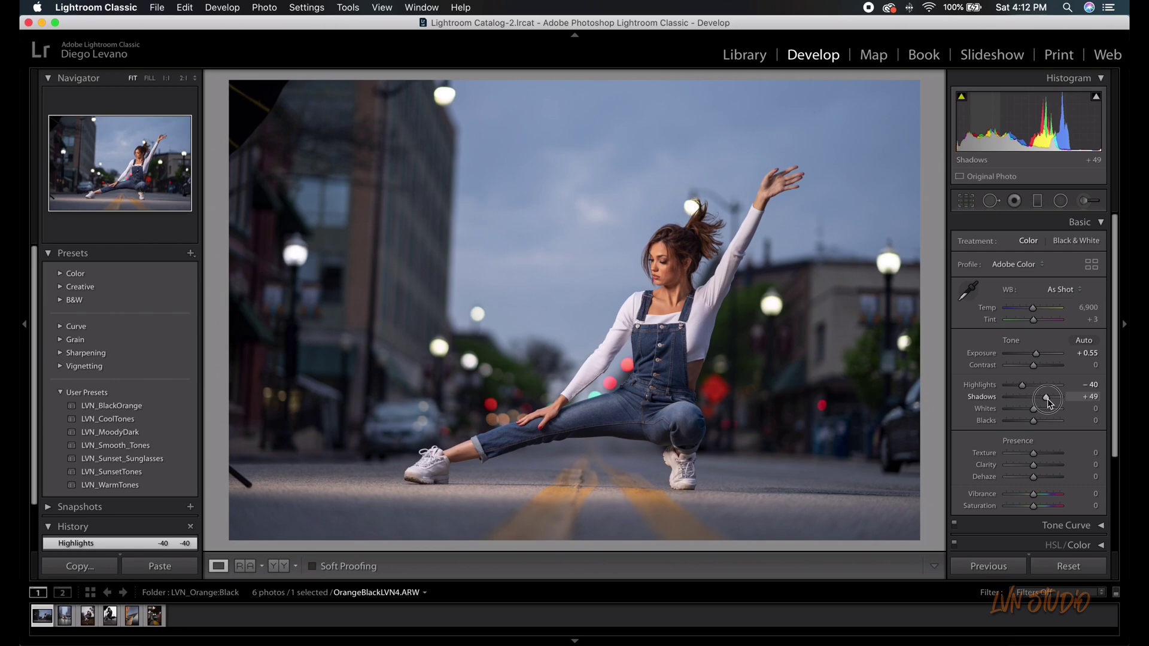
pyautogui.moveTo(1047, 399); pyautogui.dragTo(1039, 423)
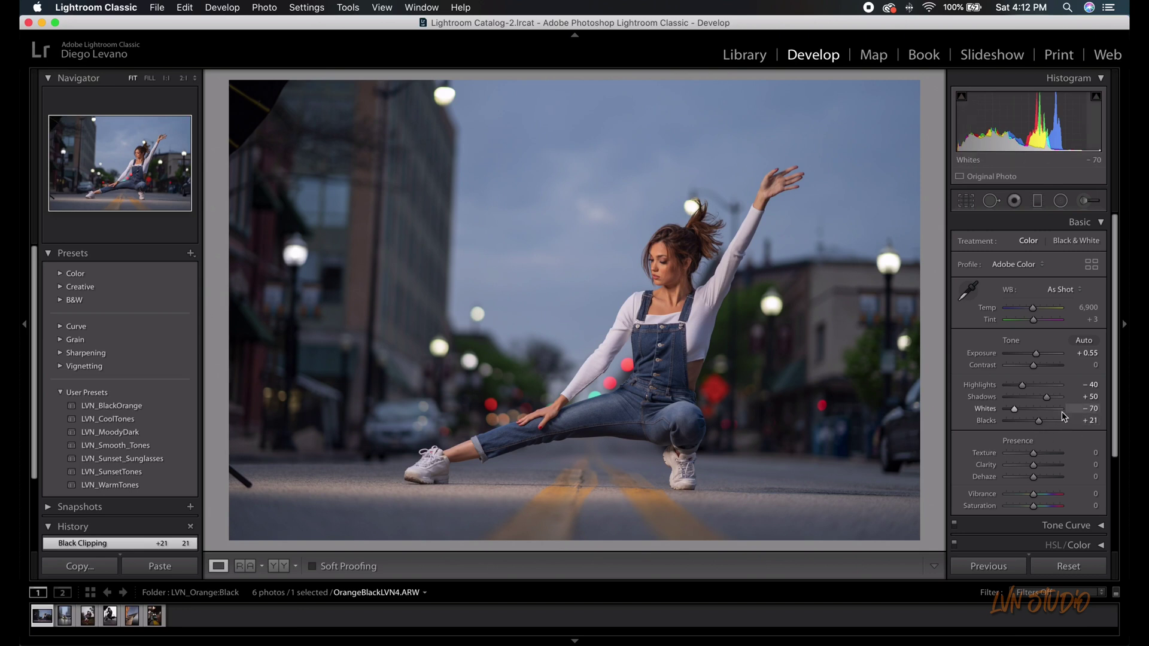
pyautogui.click(1089, 420)
pyautogui.write('20')
pyautogui.press('Return')
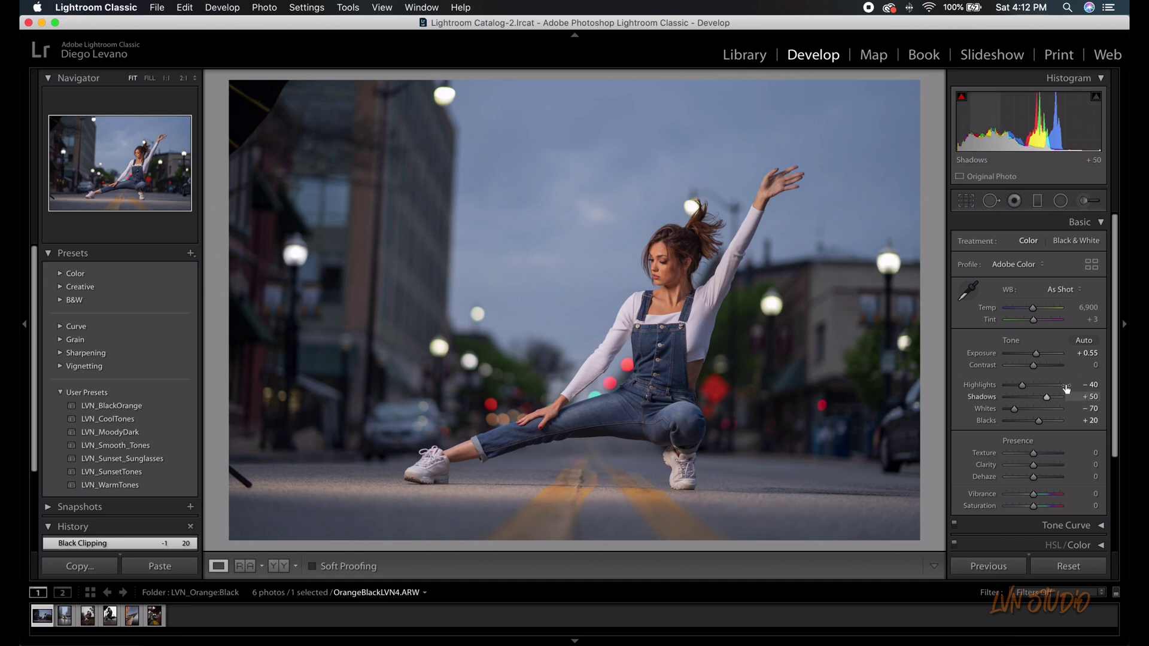
pyautogui.moveTo(1035, 368); pyautogui.dragTo(1053, 369)
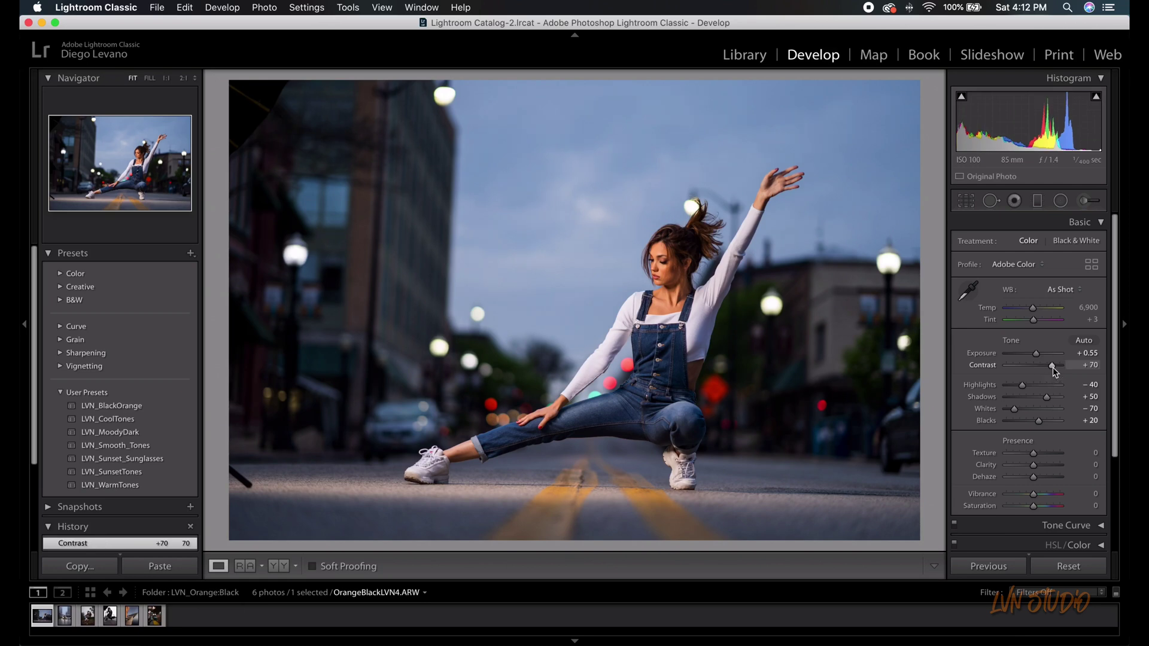
pyautogui.press('\\')
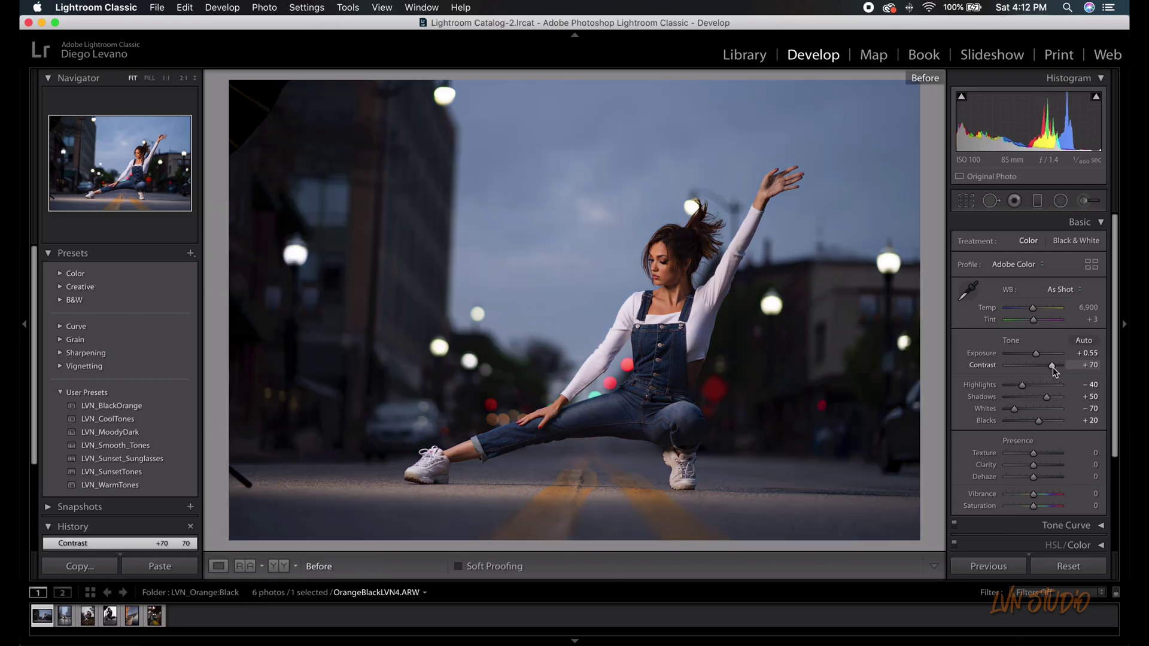
pyautogui.press('\\')
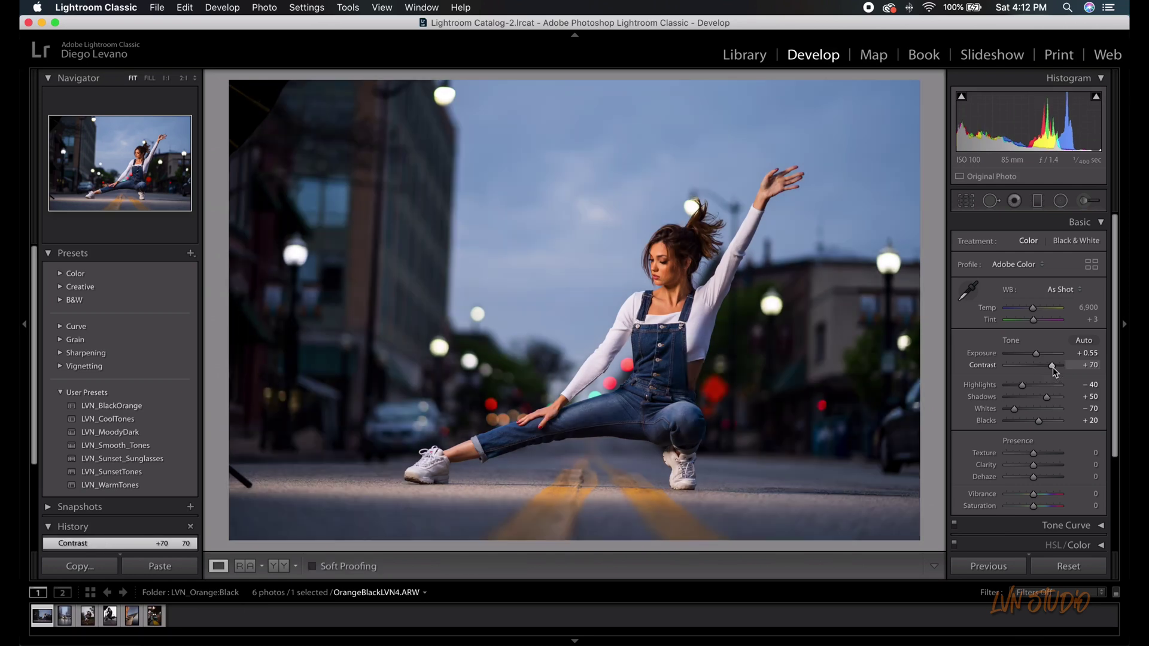
# - Lift the RGB tone curve's black point, anchor its shadows and midtones with two points, and compare with the curve off
pyautogui.click(1080, 224)
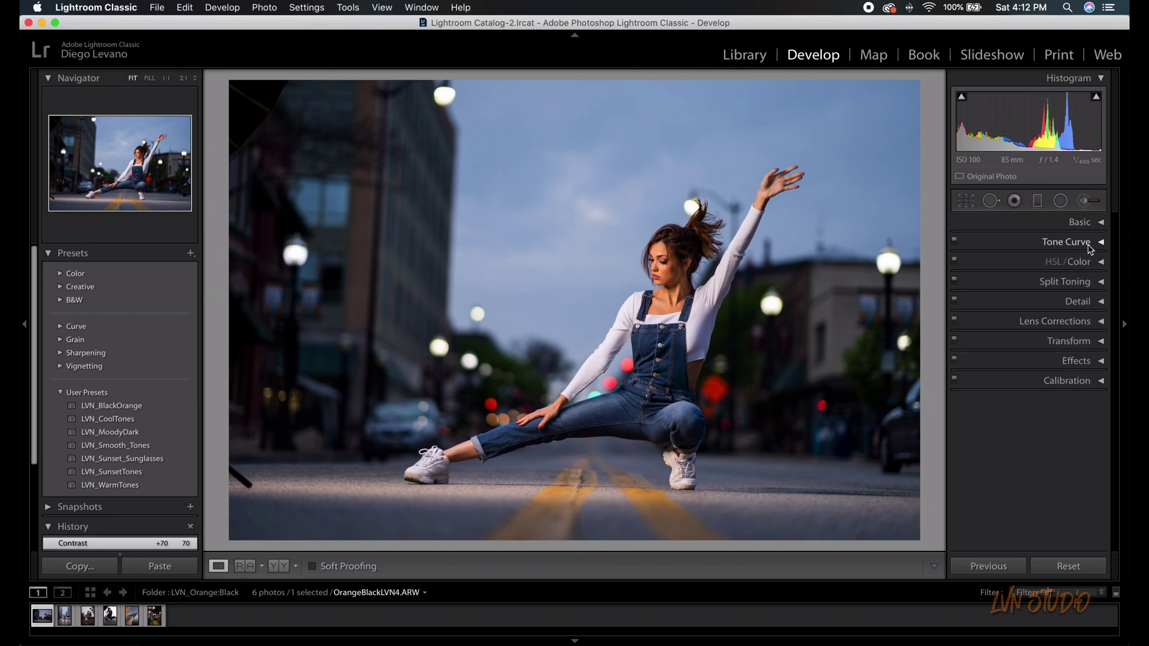
pyautogui.click(1073, 245)
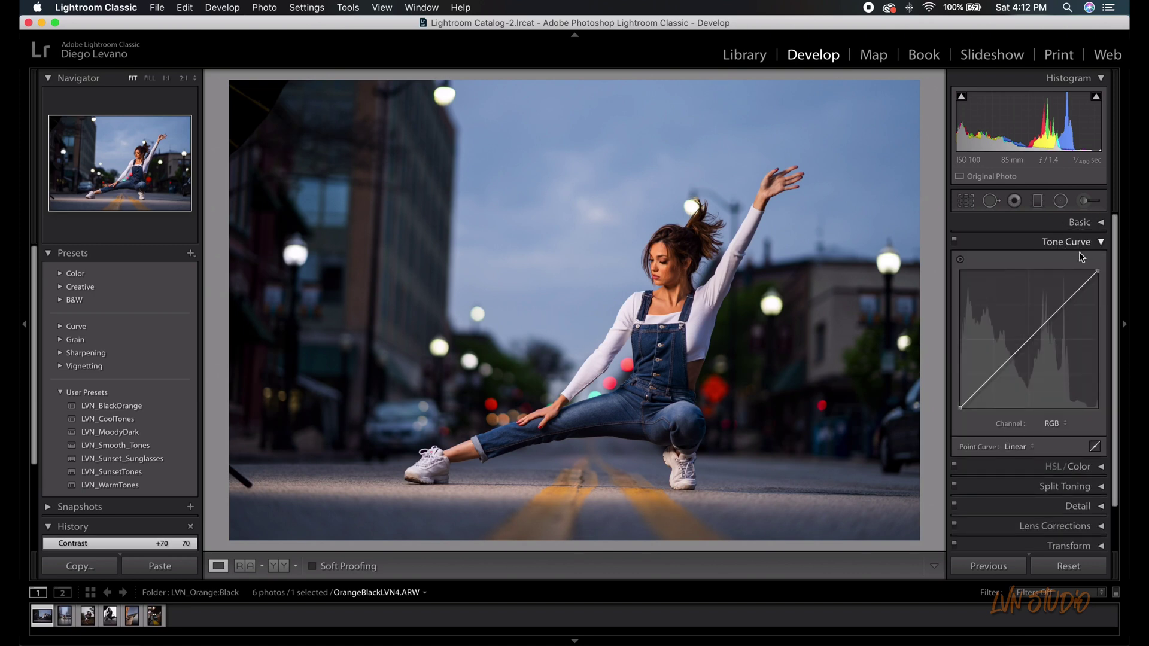
pyautogui.moveTo(960, 407); pyautogui.dragTo(991, 374)
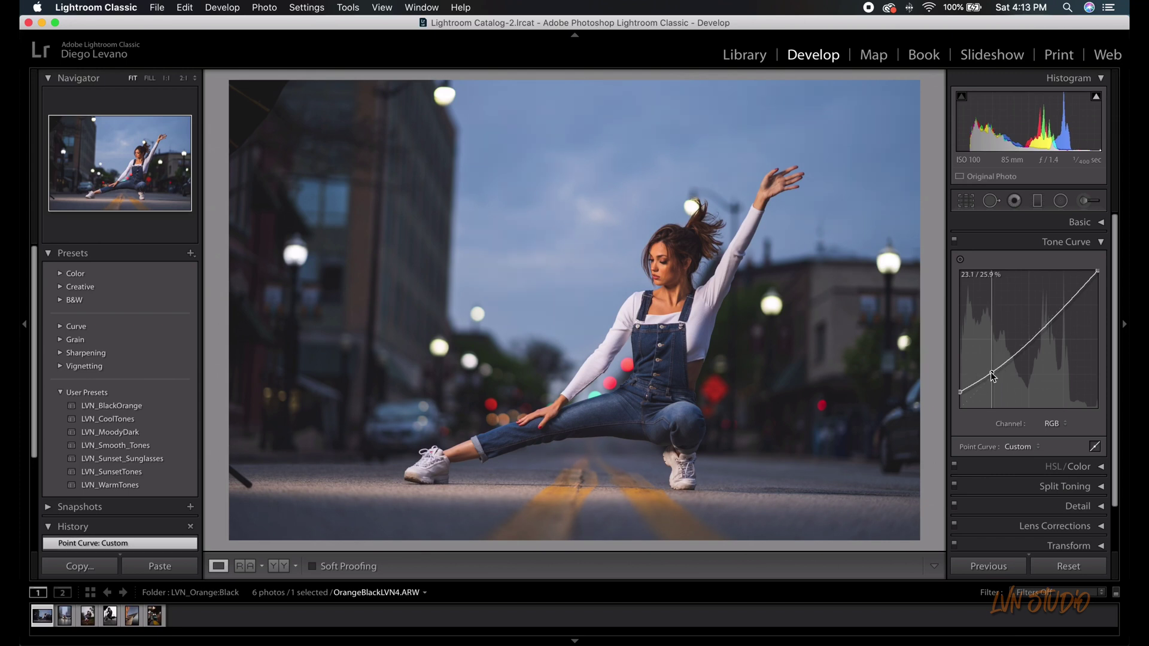
pyautogui.moveTo(1031, 340); pyautogui.dragTo(1029, 340)
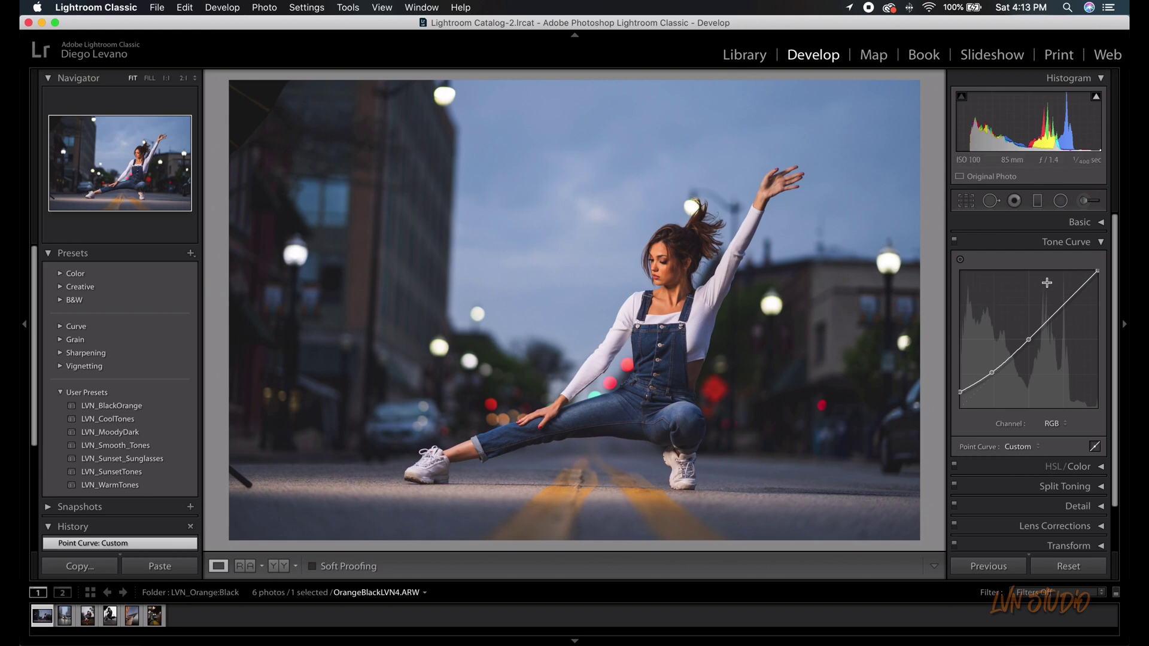
pyautogui.click(953, 241)
pyautogui.click(953, 241)
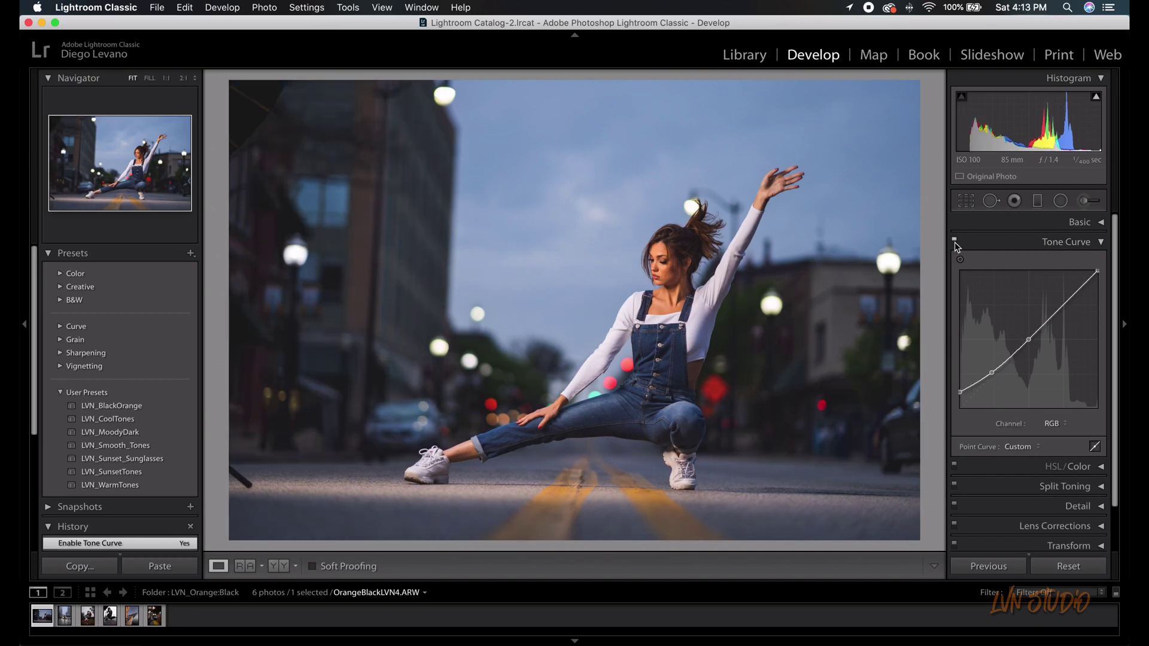
pyautogui.click(1100, 242)
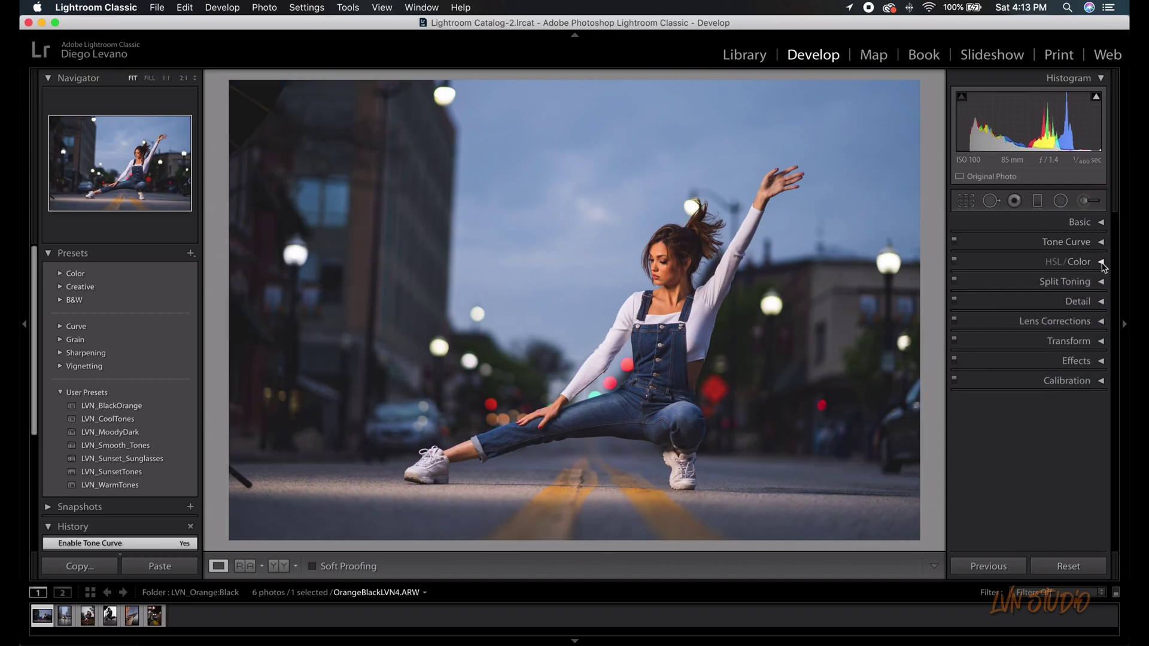
# - Set the saturation of magenta, purple and blue to −100 in the HSL/Color adjustments
pyautogui.click(1101, 263)
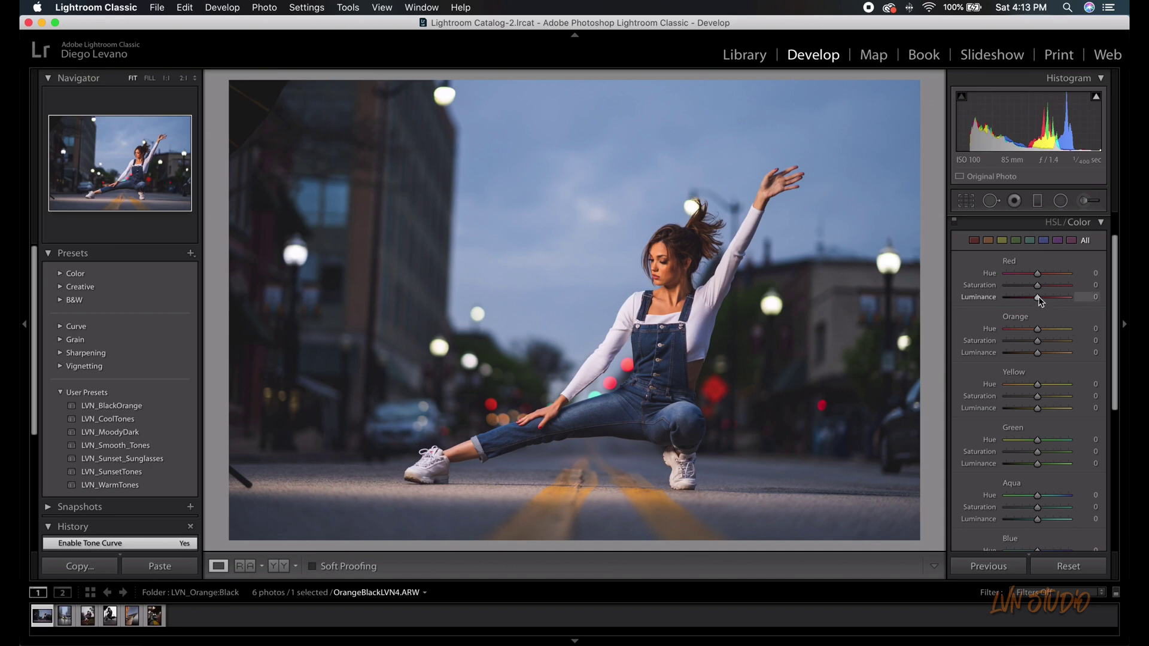
pyautogui.scroll(-2, 1040, 414)
pyautogui.scroll(-5, 1039, 414)
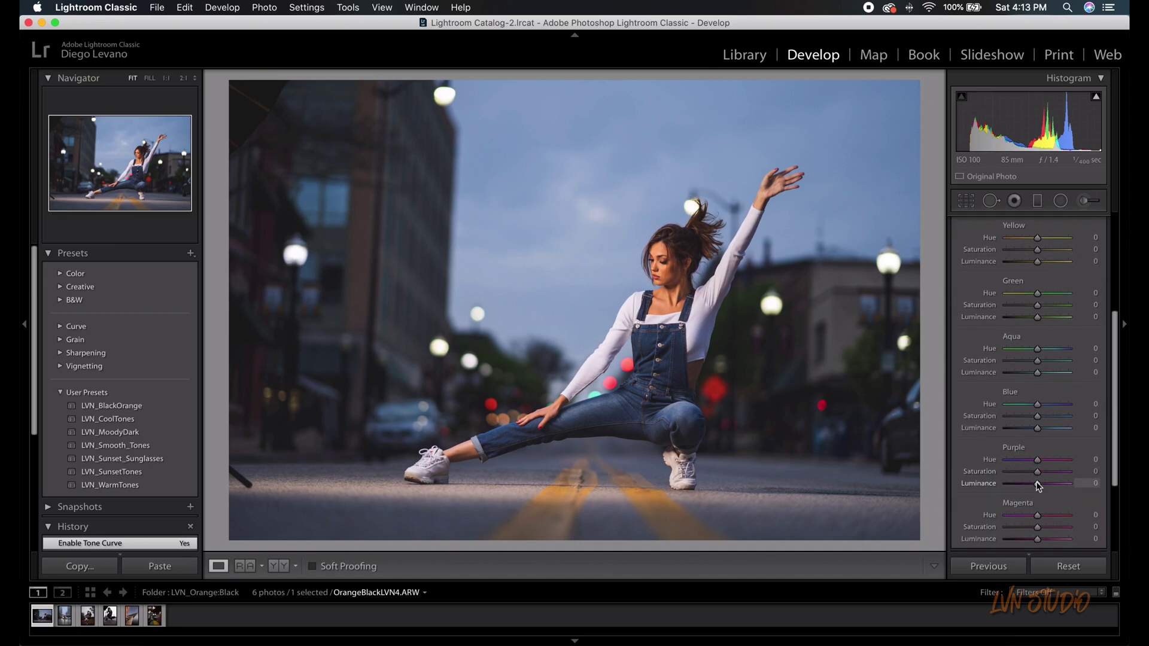
pyautogui.moveTo(1037, 498); pyautogui.dragTo(1005, 498)
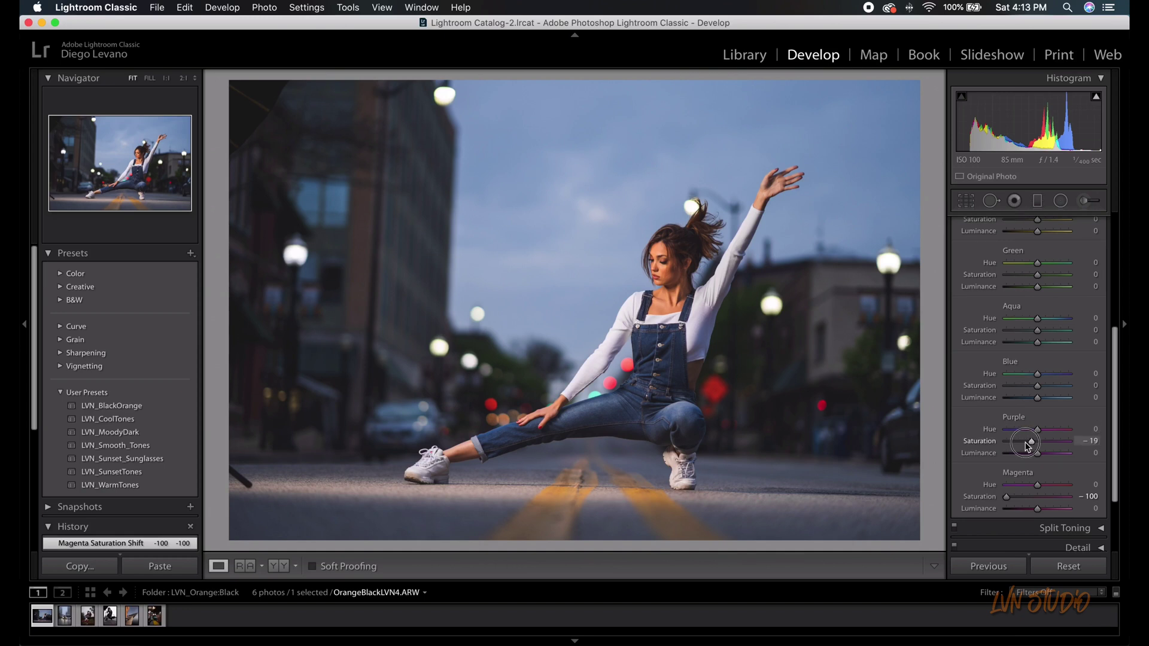
pyautogui.moveTo(1036, 441); pyautogui.dragTo(1006, 441)
pyautogui.scroll(-1, 1022, 419)
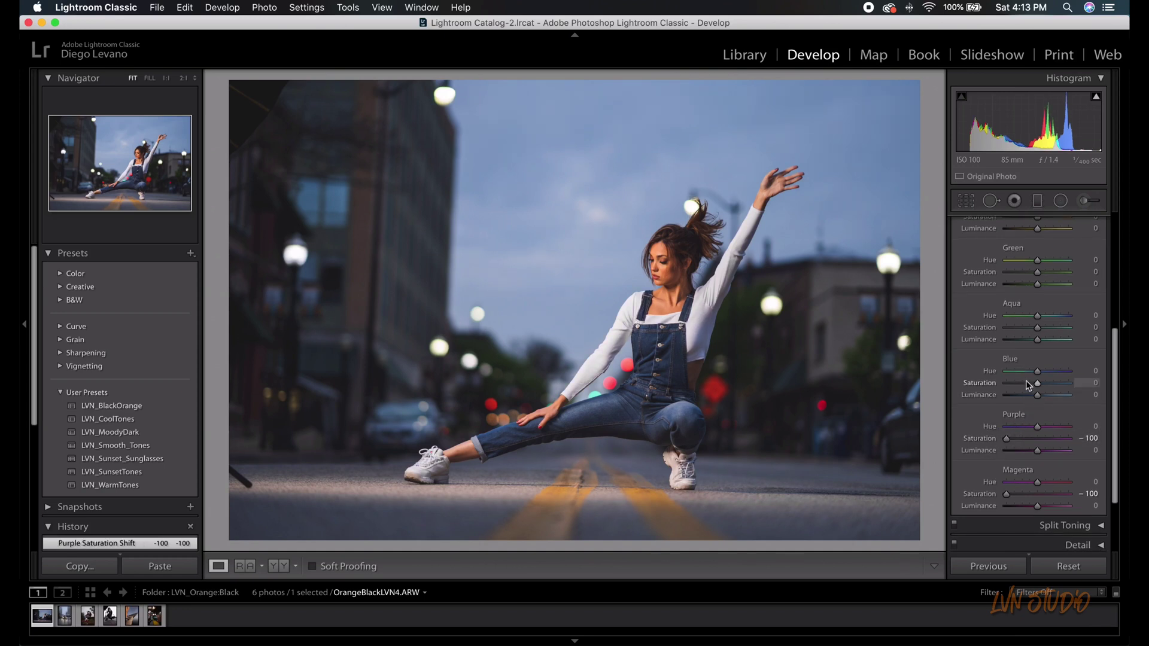
pyautogui.moveTo(1036, 386); pyautogui.dragTo(982, 388)
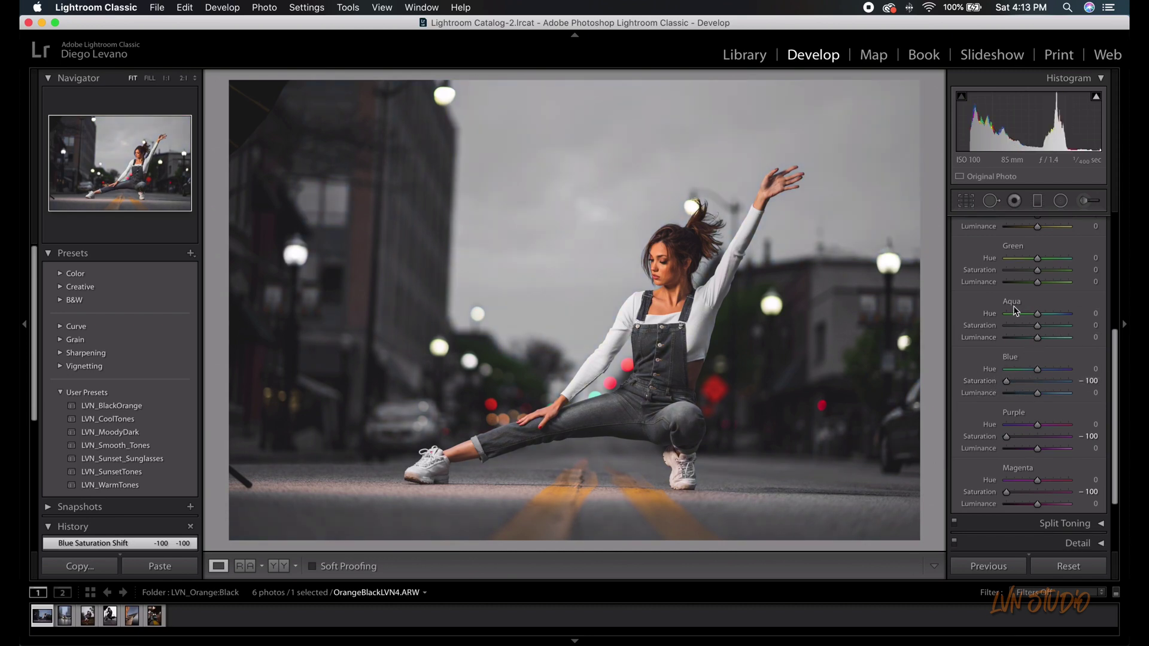
# - Set the aqua saturation, the green saturation and hue, and the yellow hue to −100
pyautogui.moveTo(1037, 327); pyautogui.dragTo(989, 315)
pyautogui.scroll(5, 1019, 331)
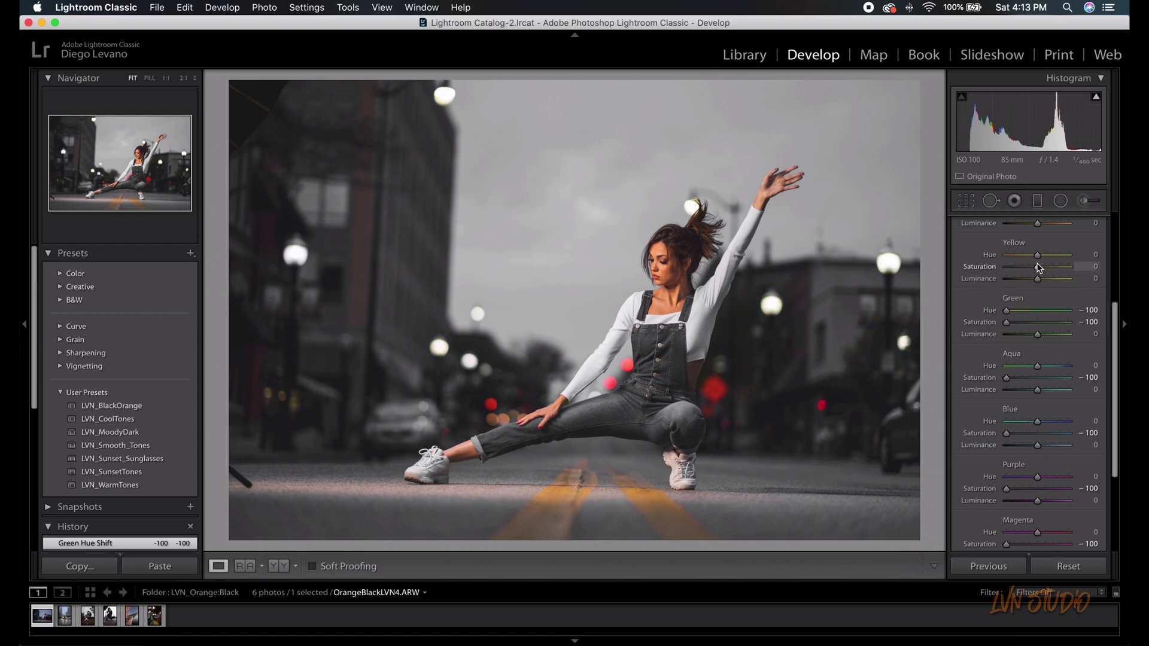
pyautogui.moveTo(1037, 255); pyautogui.dragTo(958, 261)
# - Set orange to hue −10, saturation −30 and luminance +10, and red to saturation −20 and luminance −10
pyautogui.scroll(3, 1067, 282)
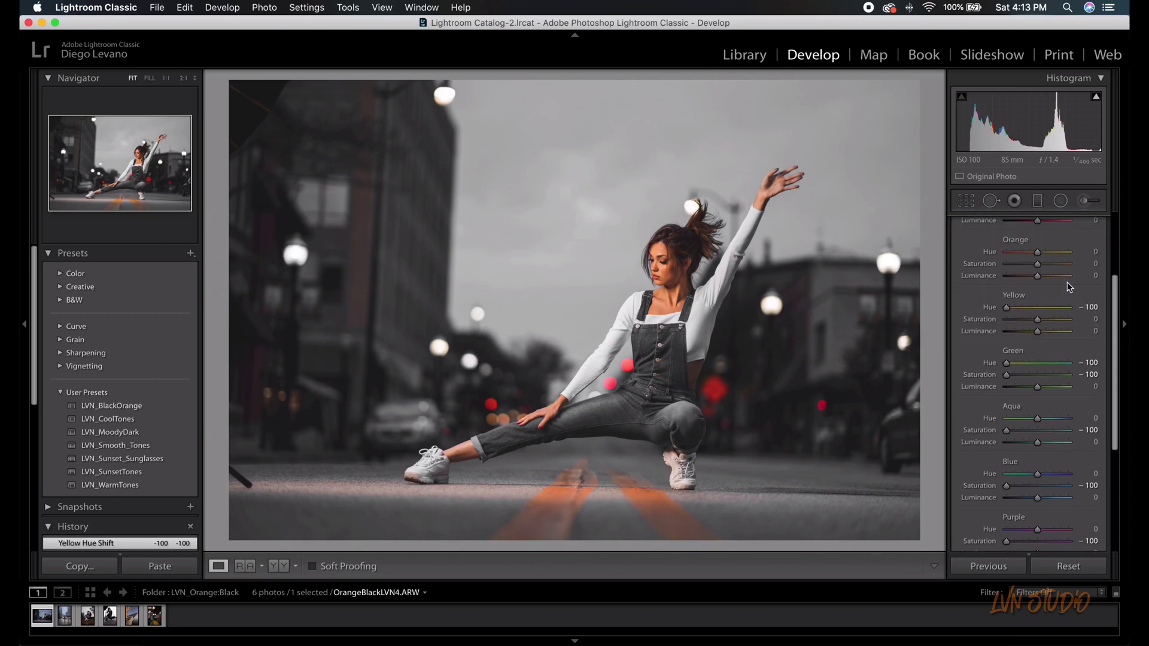
pyautogui.scroll(1, 1067, 281)
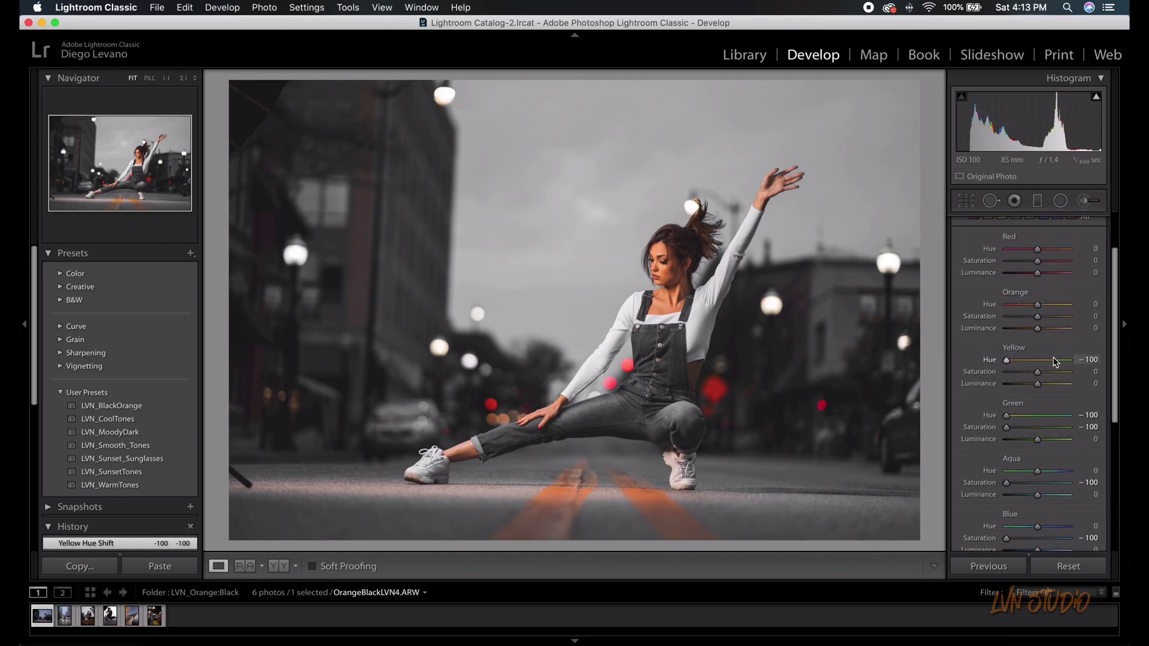
pyautogui.moveTo(1036, 328); pyautogui.dragTo(1040, 330)
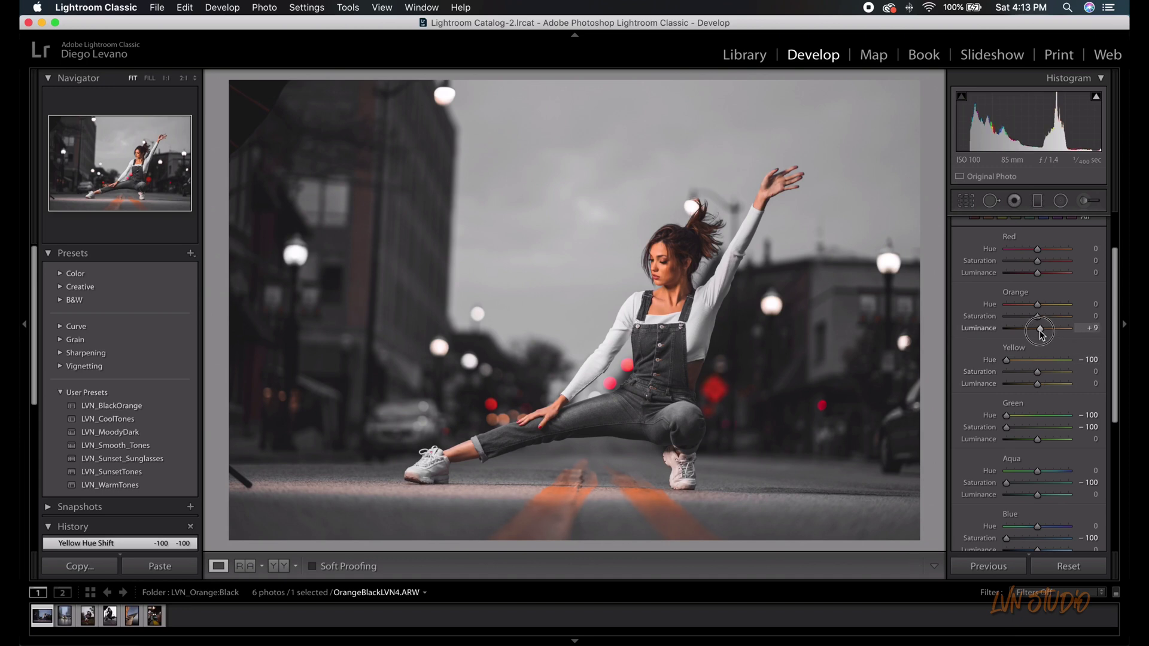
pyautogui.moveTo(1040, 329); pyautogui.dragTo(1040, 329)
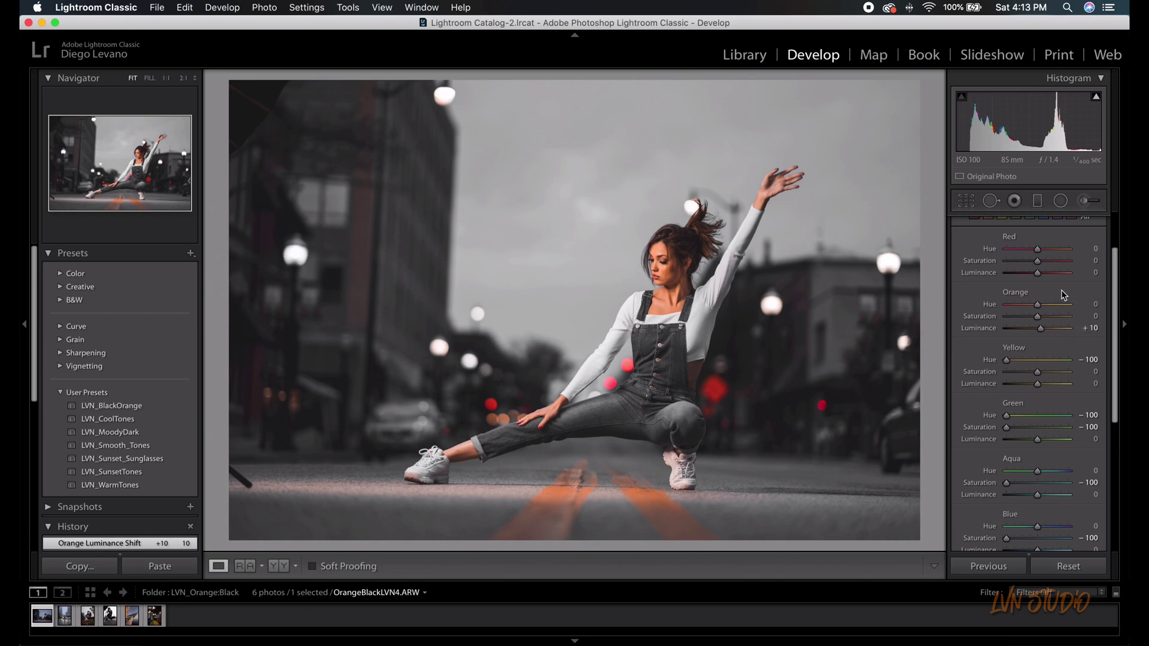
pyautogui.click(1038, 316)
pyautogui.moveTo(1037, 315)
pyautogui.mouseDown()
pyautogui.moveTo(1050, 317)
pyautogui.moveTo(1028, 320)
pyautogui.moveTo(1035, 303)
pyautogui.mouseUp()
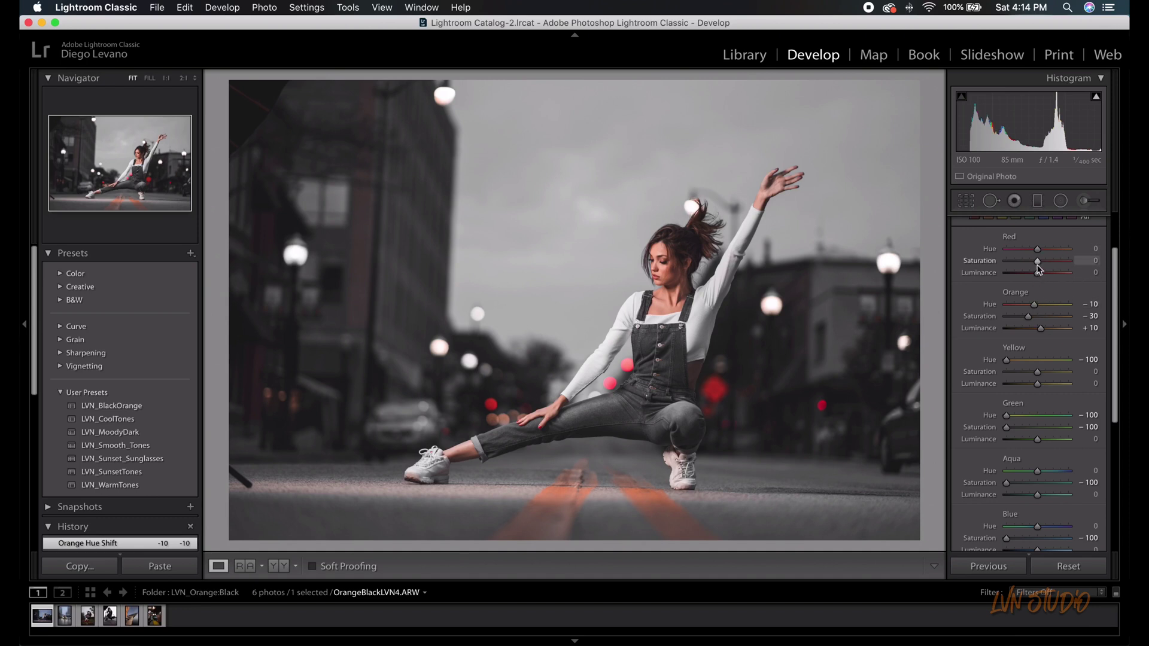
pyautogui.moveTo(1037, 262)
pyautogui.mouseDown()
pyautogui.moveTo(1055, 265)
pyautogui.moveTo(1026, 268)
pyautogui.moveTo(1034, 274)
pyautogui.mouseUp()
# - Compare the photo with and without the HSL/Color adjustments, leaving them enabled
pyautogui.scroll(3, 1040, 311)
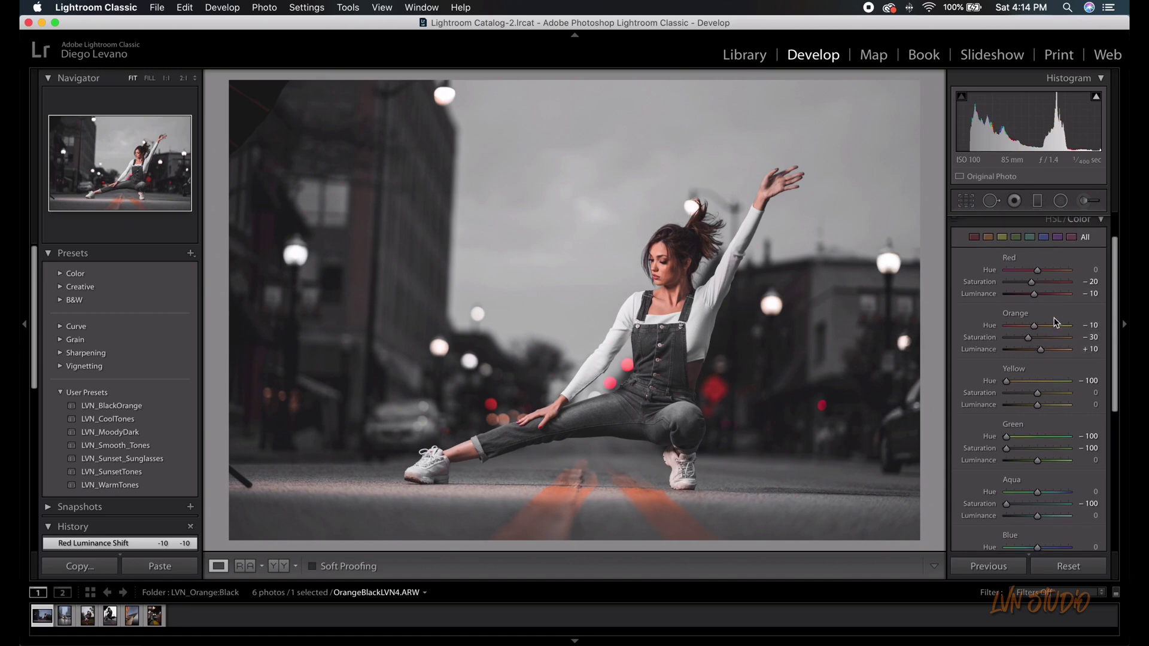
pyautogui.click(954, 234)
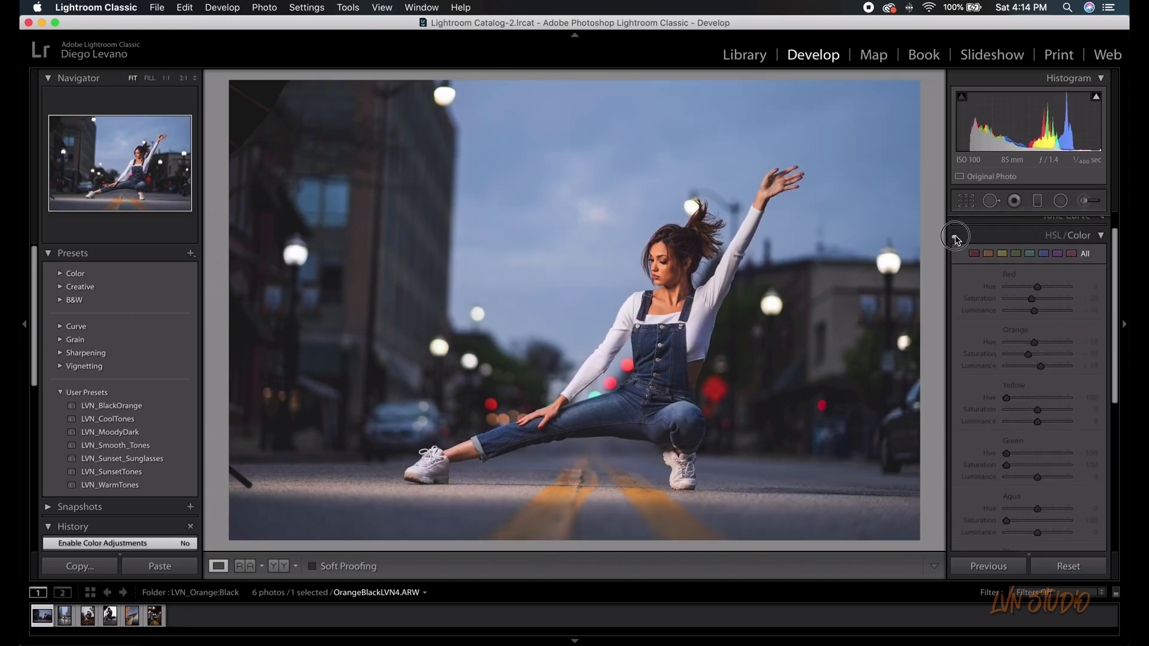
pyautogui.click(954, 233)
pyautogui.click(954, 234)
pyautogui.click(955, 235)
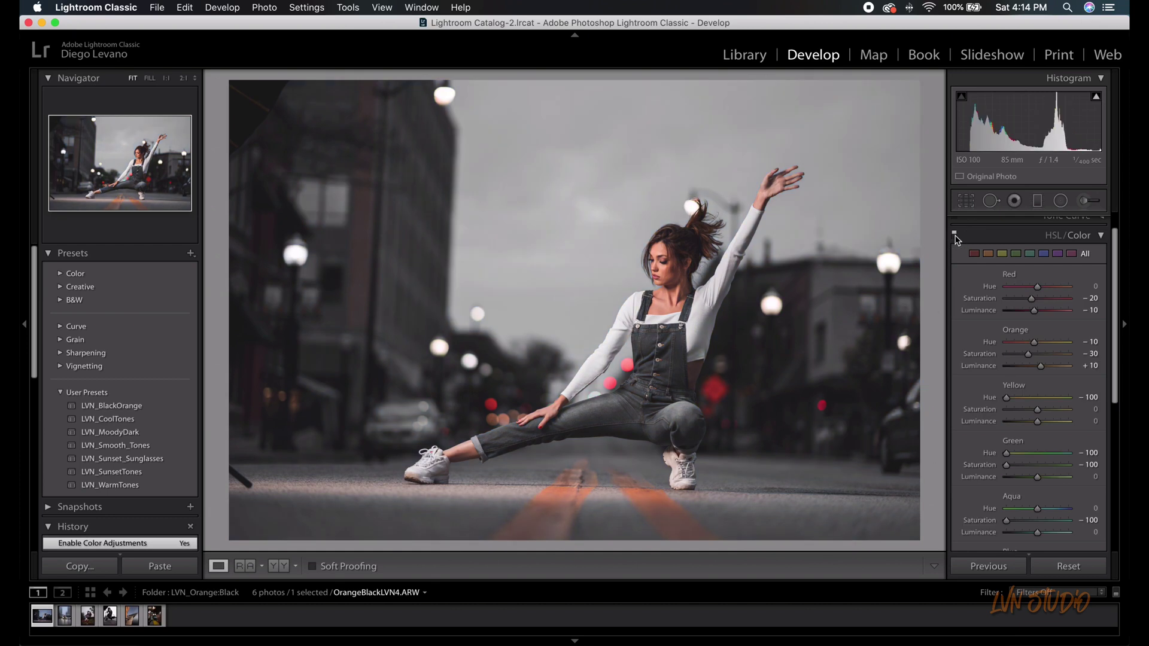
pyautogui.click(1099, 235)
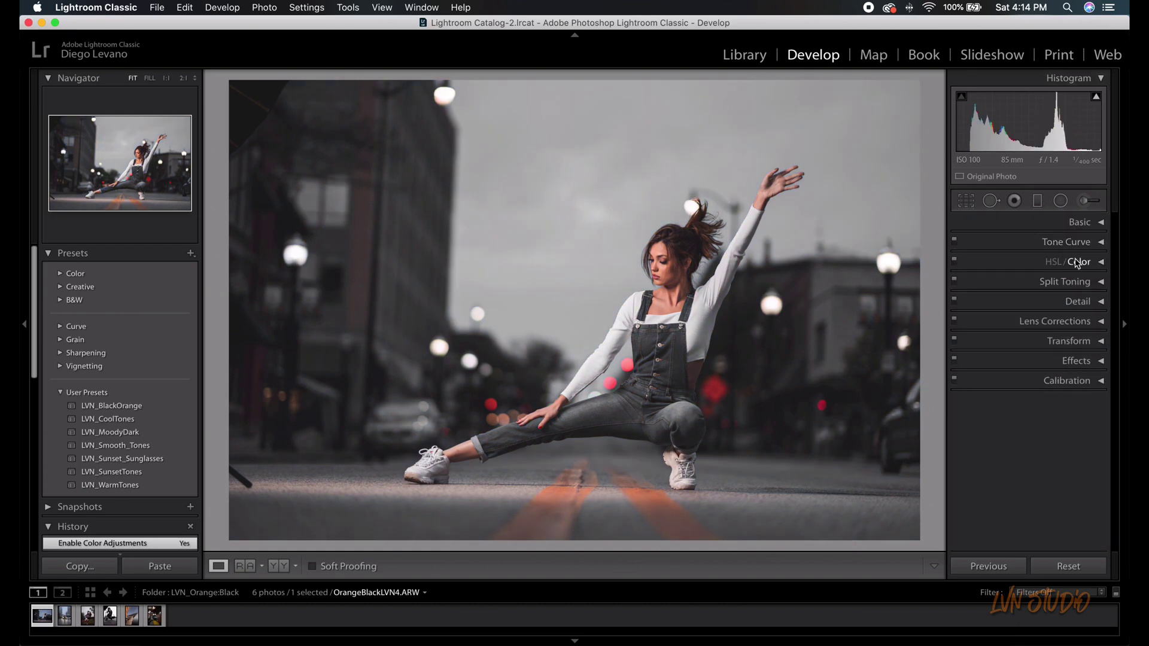
# - Split-tone both the highlights and the shadows with hue 220 and saturation 10
pyautogui.click(1058, 286)
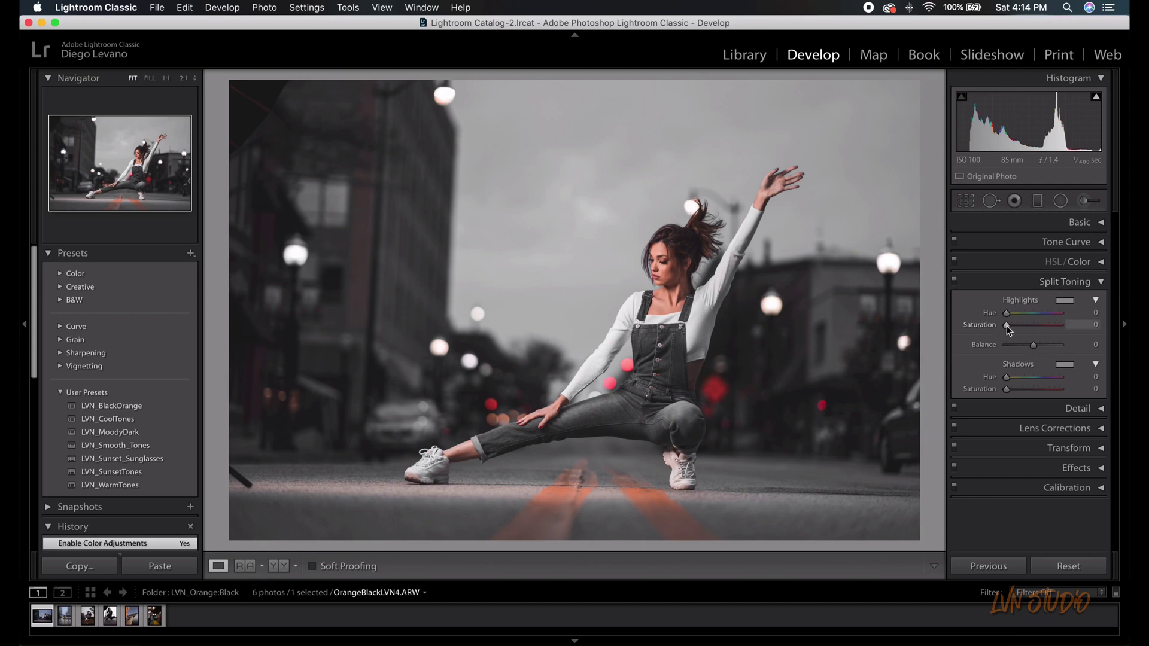
pyautogui.moveTo(1009, 330); pyautogui.dragTo(1013, 329)
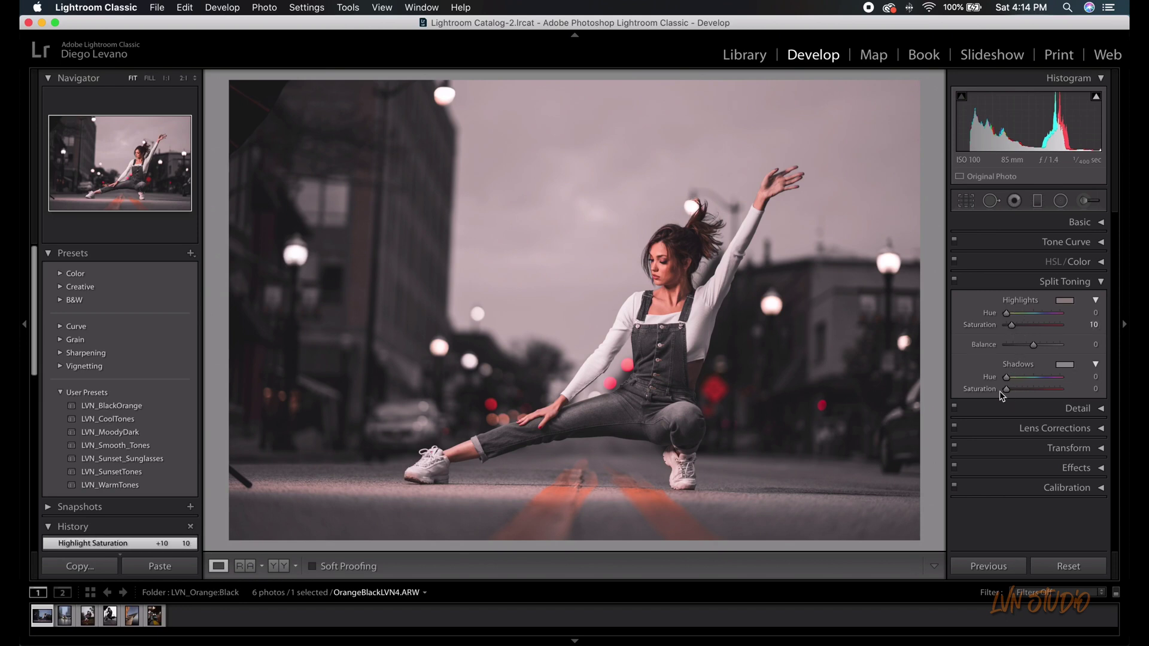
pyautogui.moveTo(1007, 389); pyautogui.dragTo(1012, 390)
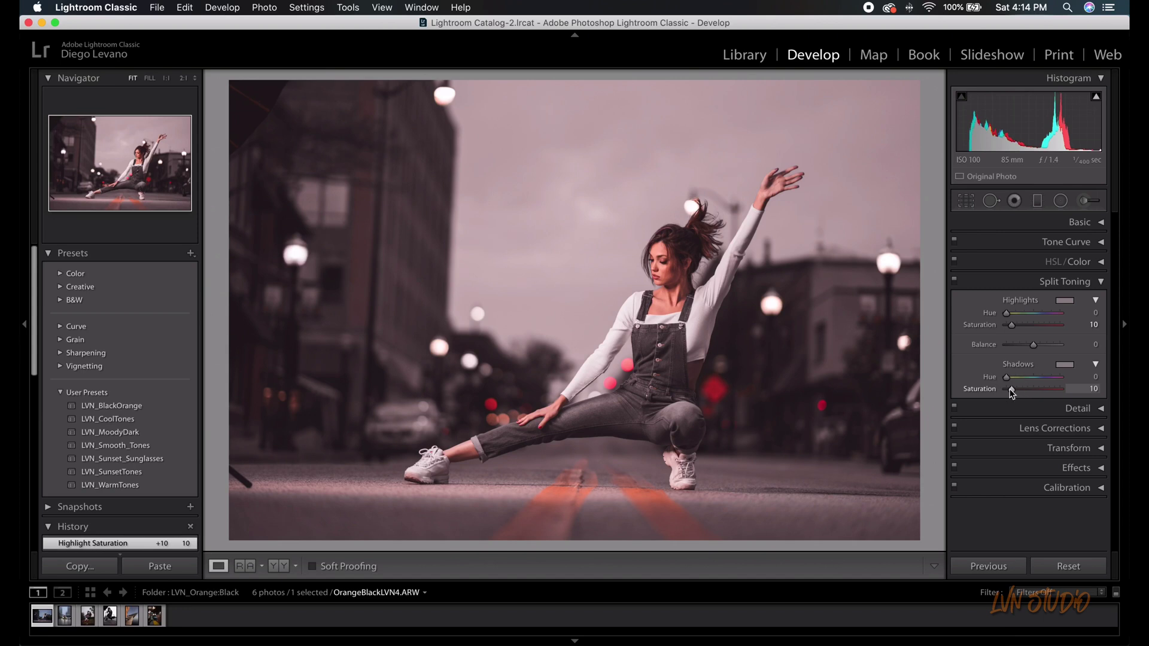
pyautogui.moveTo(1006, 313); pyautogui.dragTo(1039, 322)
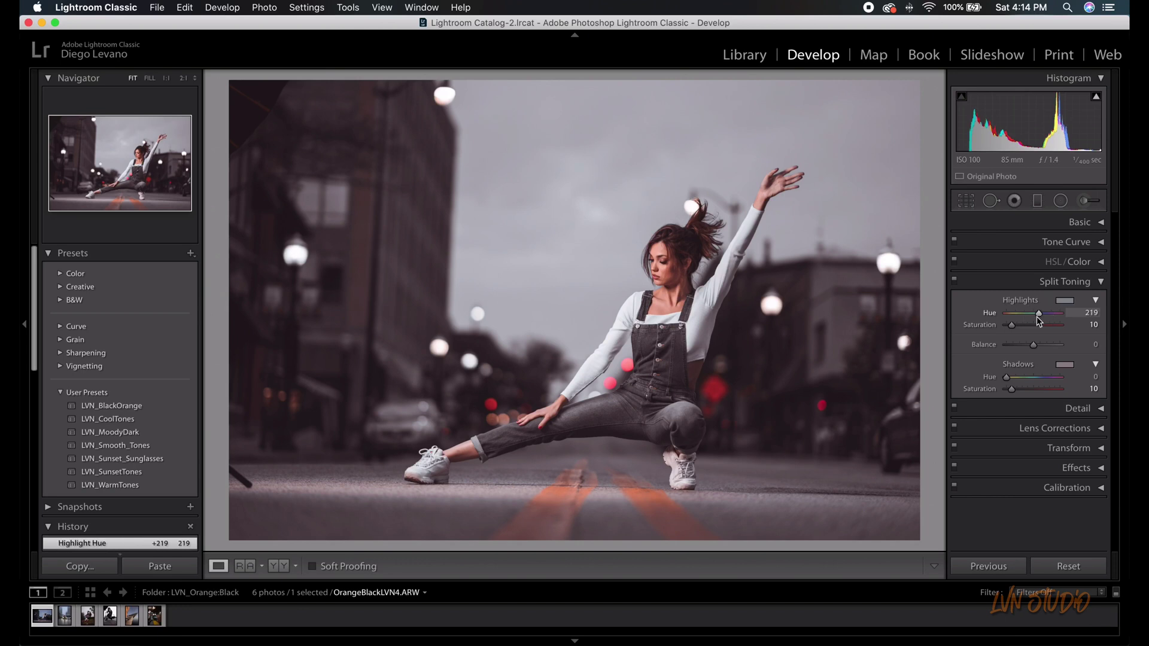
pyautogui.click(1092, 313)
pyautogui.write('220')
pyautogui.press('Return')
pyautogui.moveTo(1007, 377); pyautogui.dragTo(1039, 378)
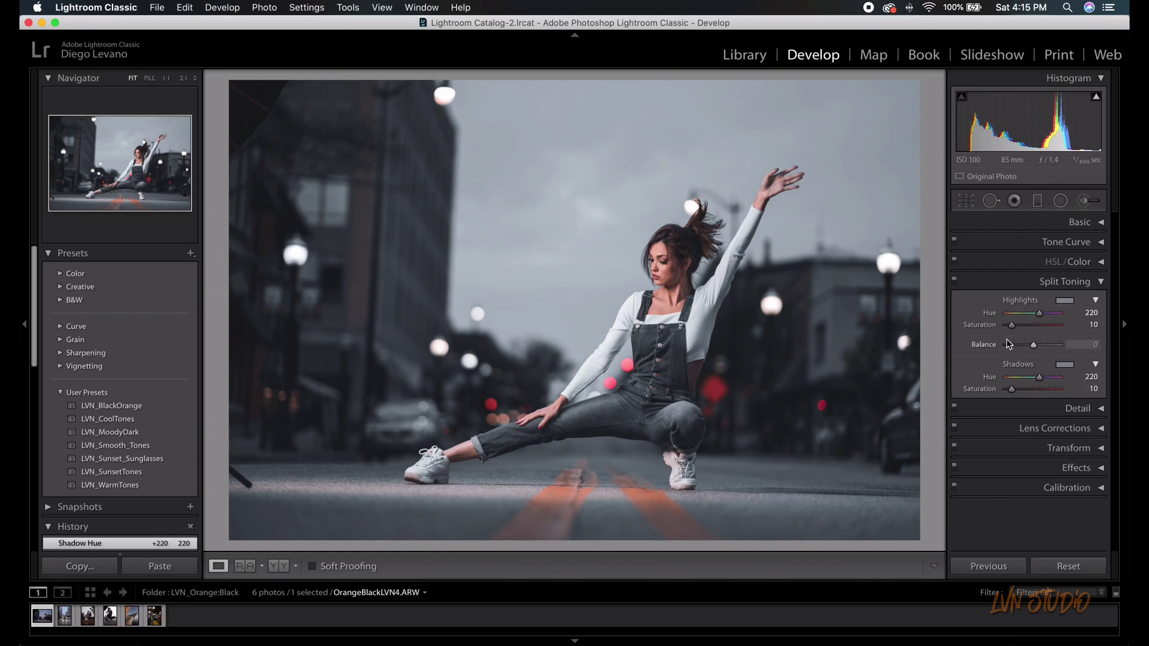
# - Compare the photo with and without split toning, leaving it enabled
pyautogui.click(954, 280)
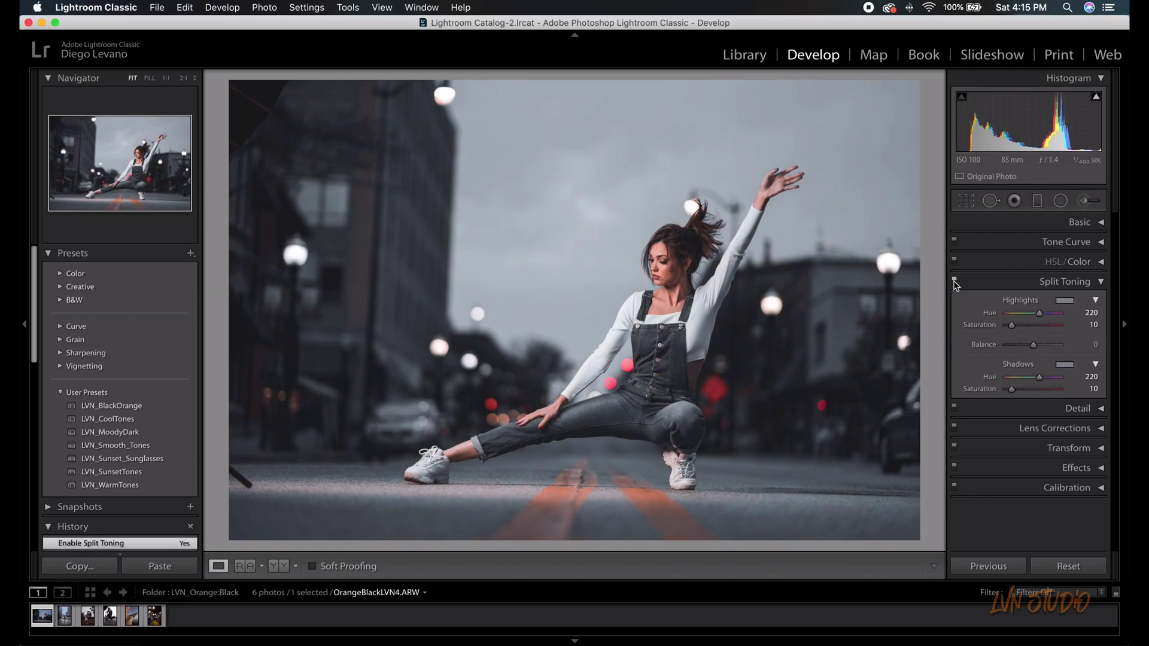
pyautogui.click(954, 281)
pyautogui.click(1101, 282)
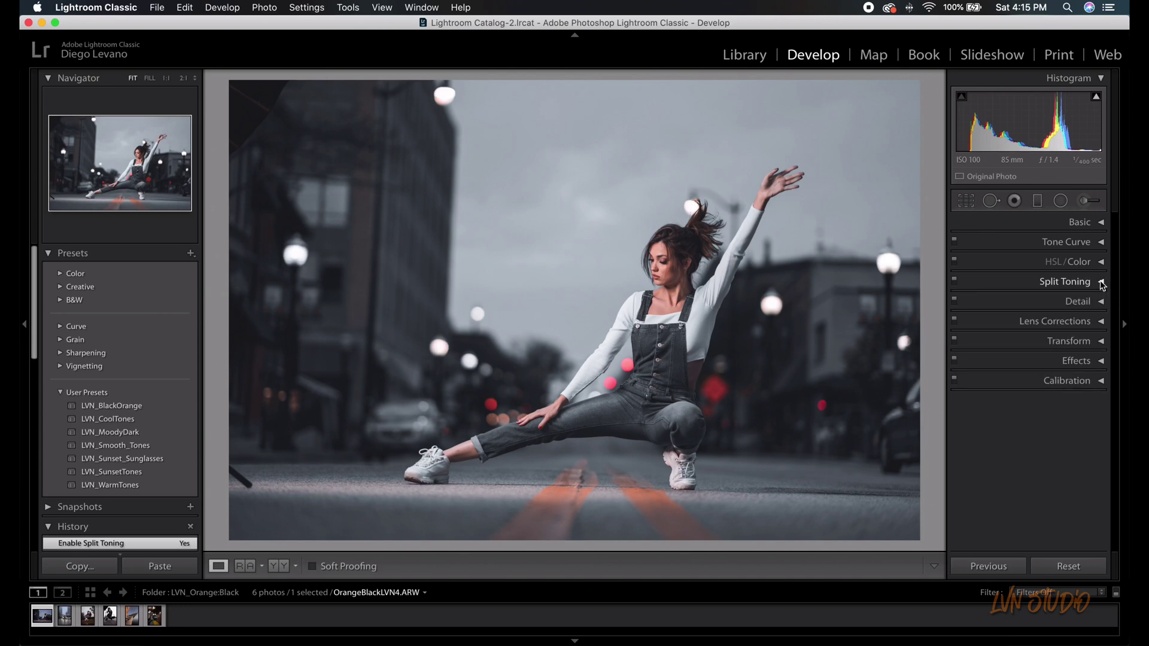
# - Add a post-crop vignette with amount −20, midpoint 40 and feather 80
pyautogui.click(1063, 361)
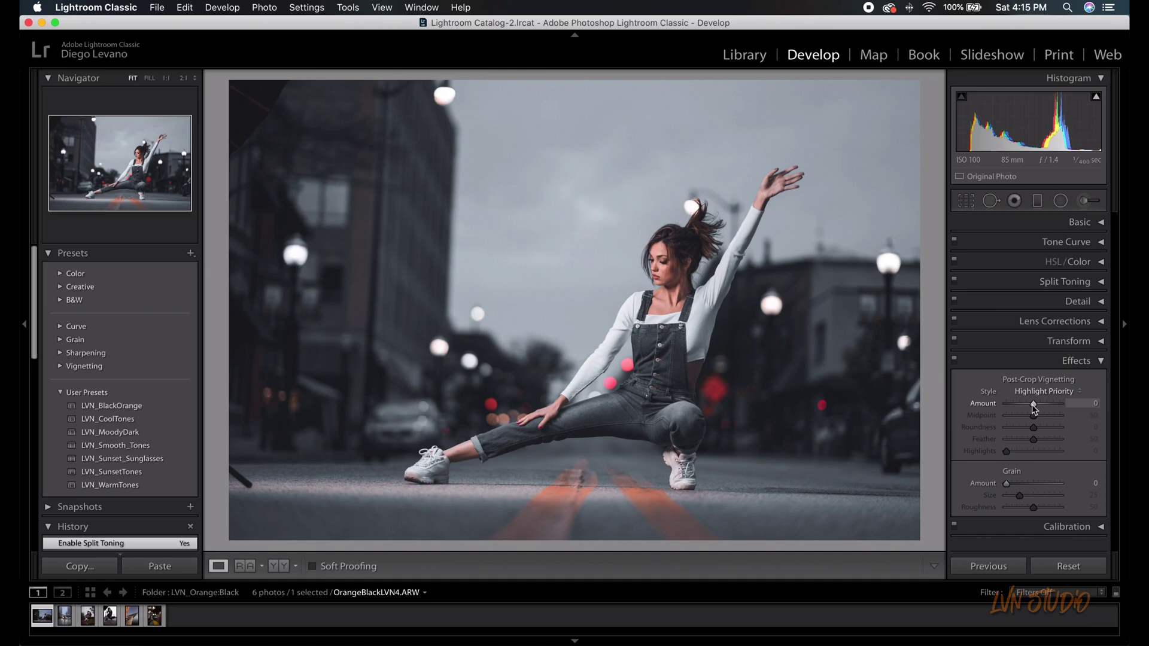
pyautogui.moveTo(1034, 409)
pyautogui.mouseDown()
pyautogui.moveTo(1023, 408)
pyautogui.moveTo(1033, 420)
pyautogui.mouseUp()
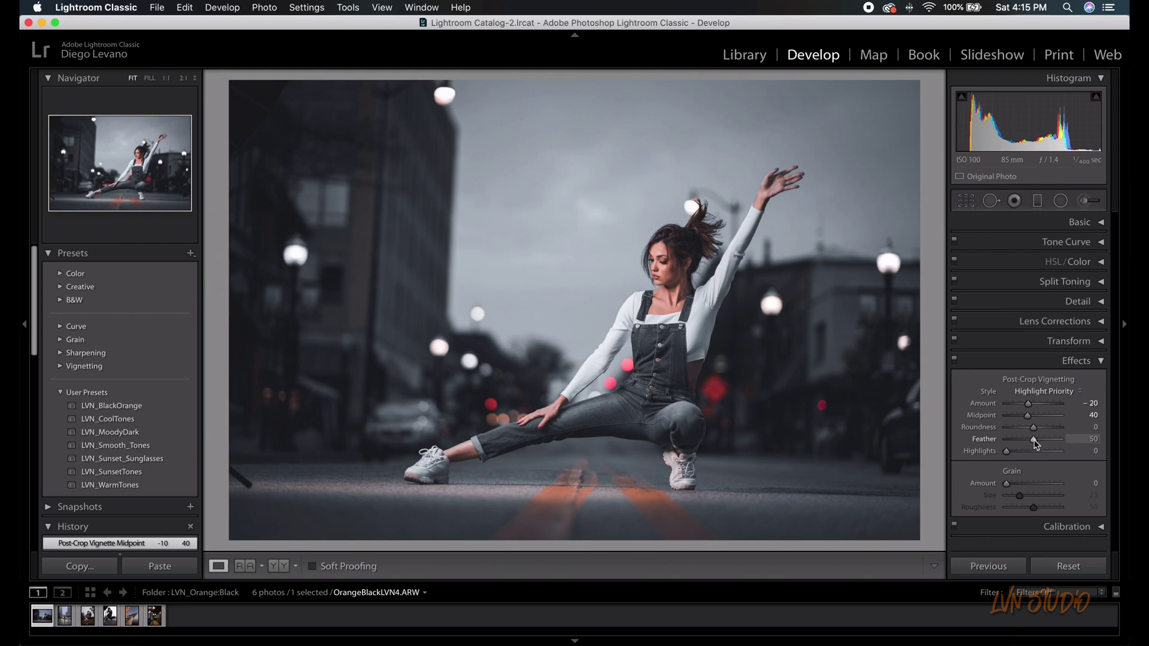
pyautogui.moveTo(1033, 440); pyautogui.dragTo(1051, 441)
# - Compare the photo with and without the Effects adjustments, leaving them enabled
pyautogui.click(955, 359)
pyautogui.click(955, 360)
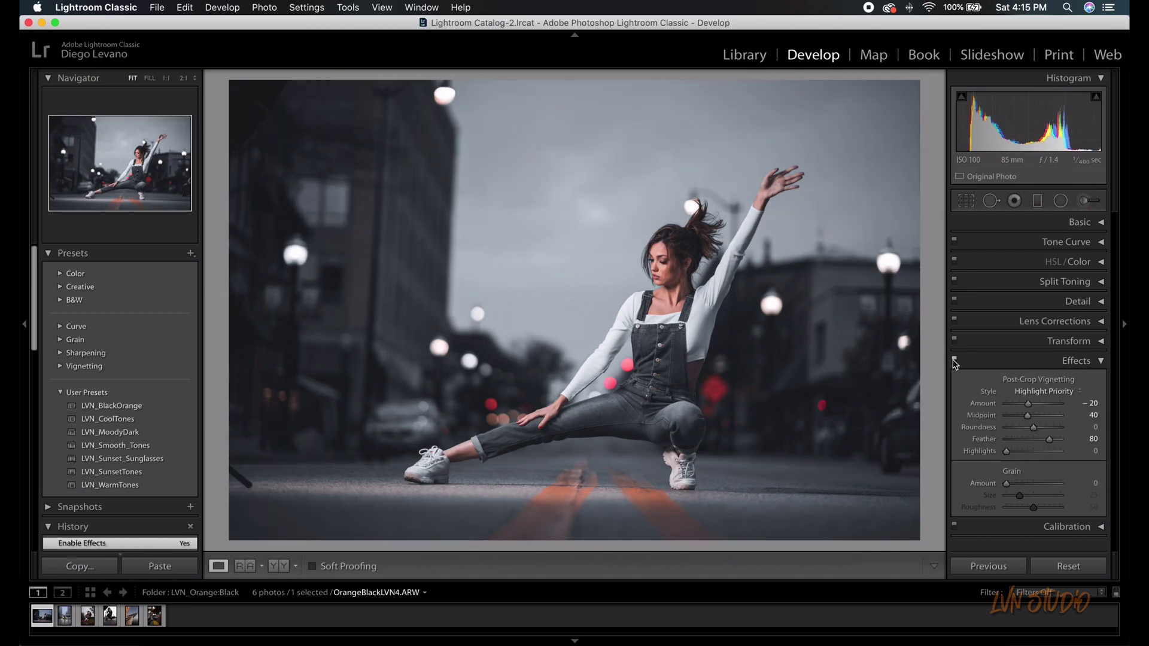
pyautogui.click(954, 360)
pyautogui.click(954, 359)
pyautogui.click(1097, 361)
# - Set the blue primary saturation to +20 in the camera calibration
pyautogui.click(1098, 382)
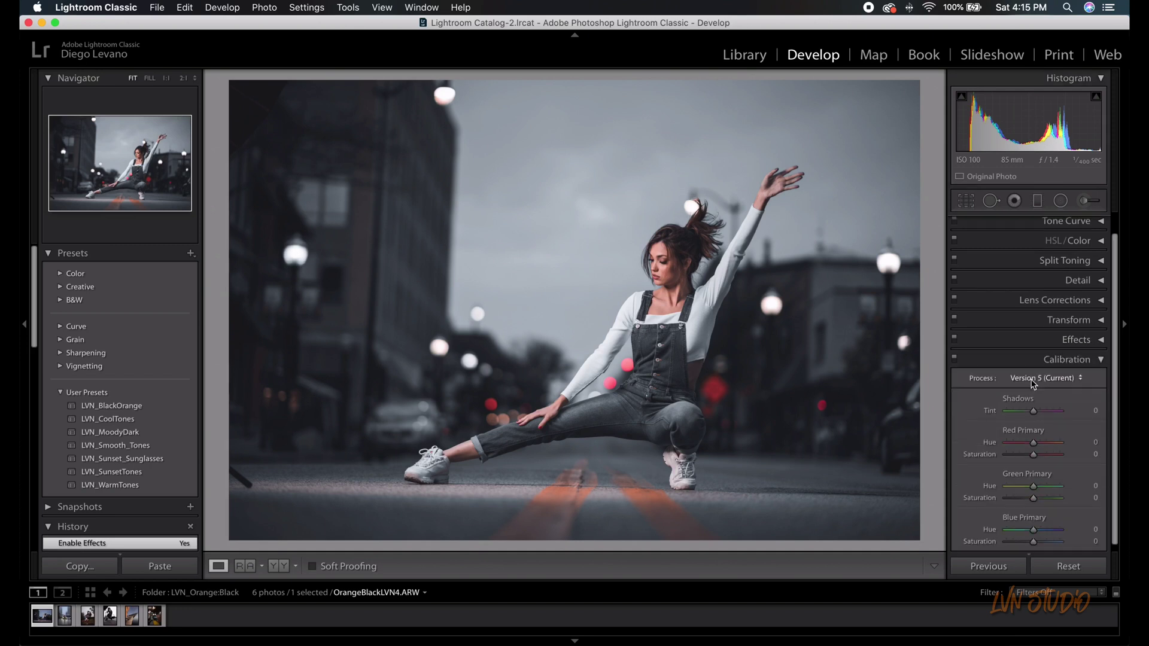
pyautogui.scroll(-1, 1057, 512)
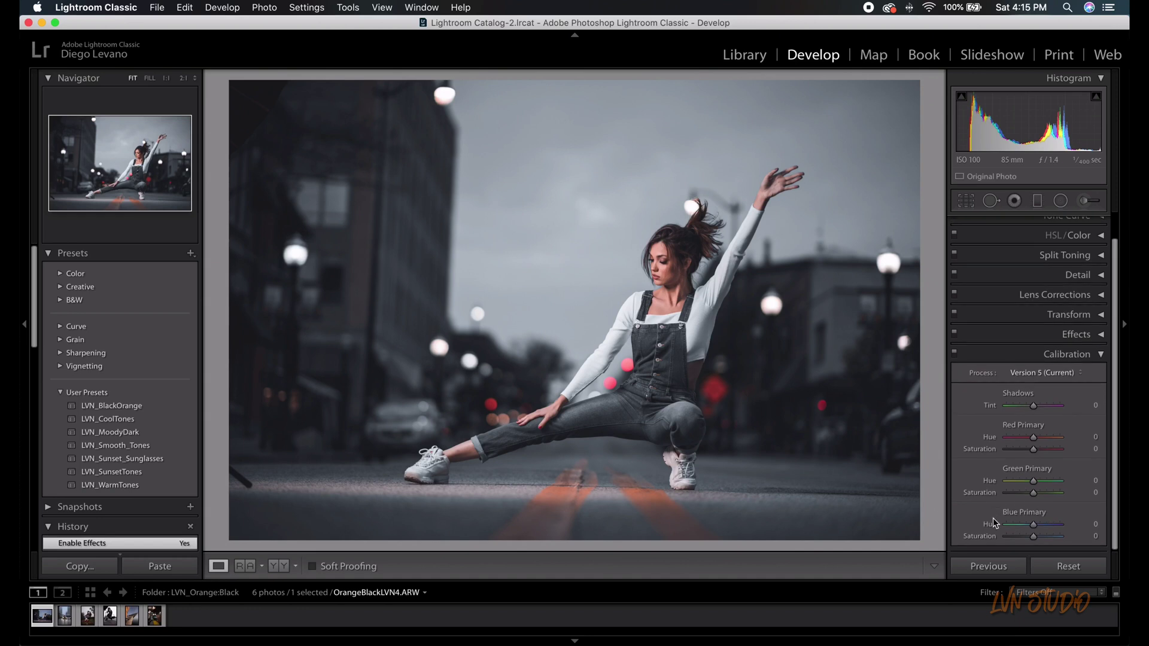
pyautogui.moveTo(1036, 541); pyautogui.dragTo(1042, 540)
# - Compare the photo with and without the calibration adjustment, leaving it enabled
pyautogui.click(954, 355)
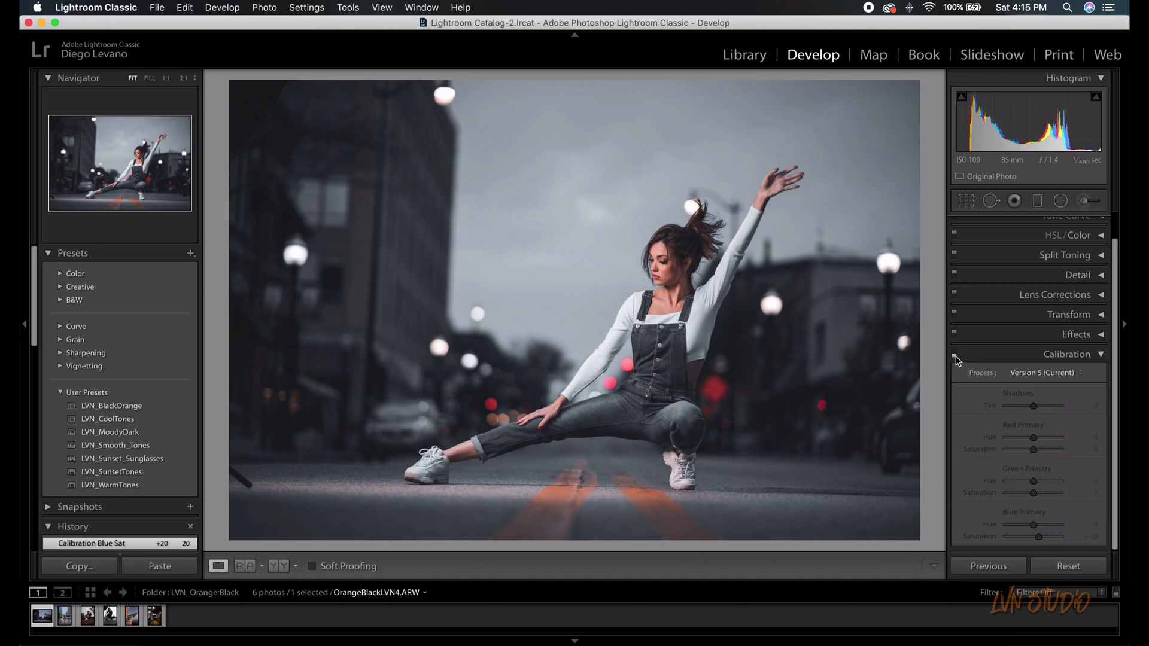
pyautogui.click(955, 356)
pyautogui.click(955, 355)
pyautogui.click(955, 356)
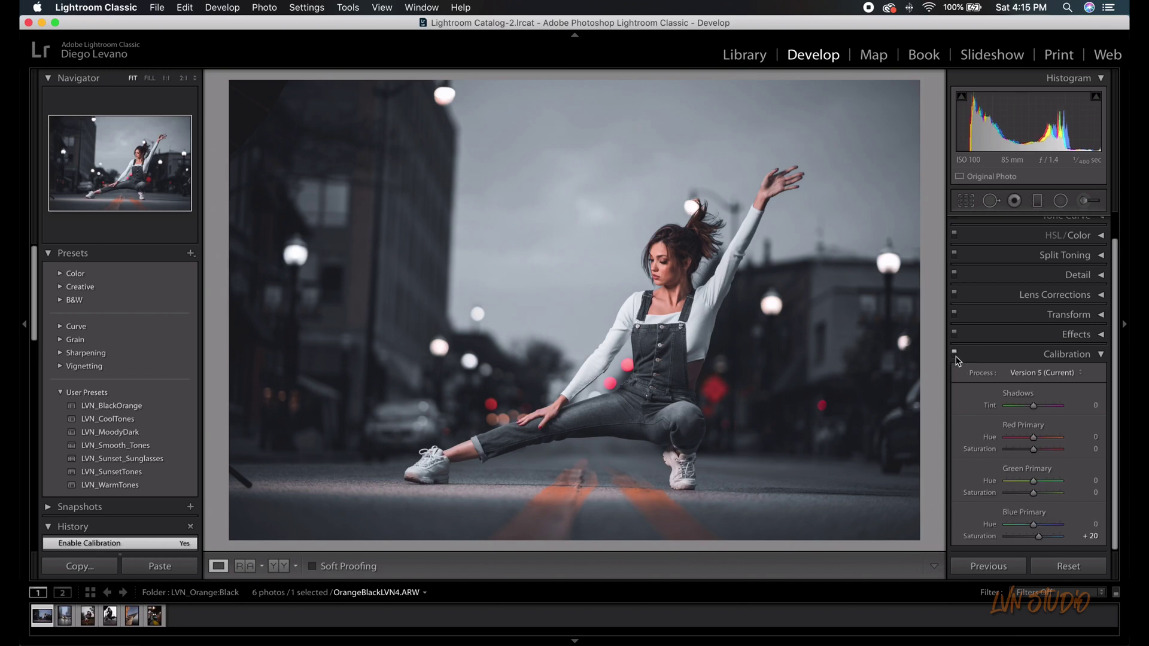
pyautogui.scroll(3, 1045, 435)
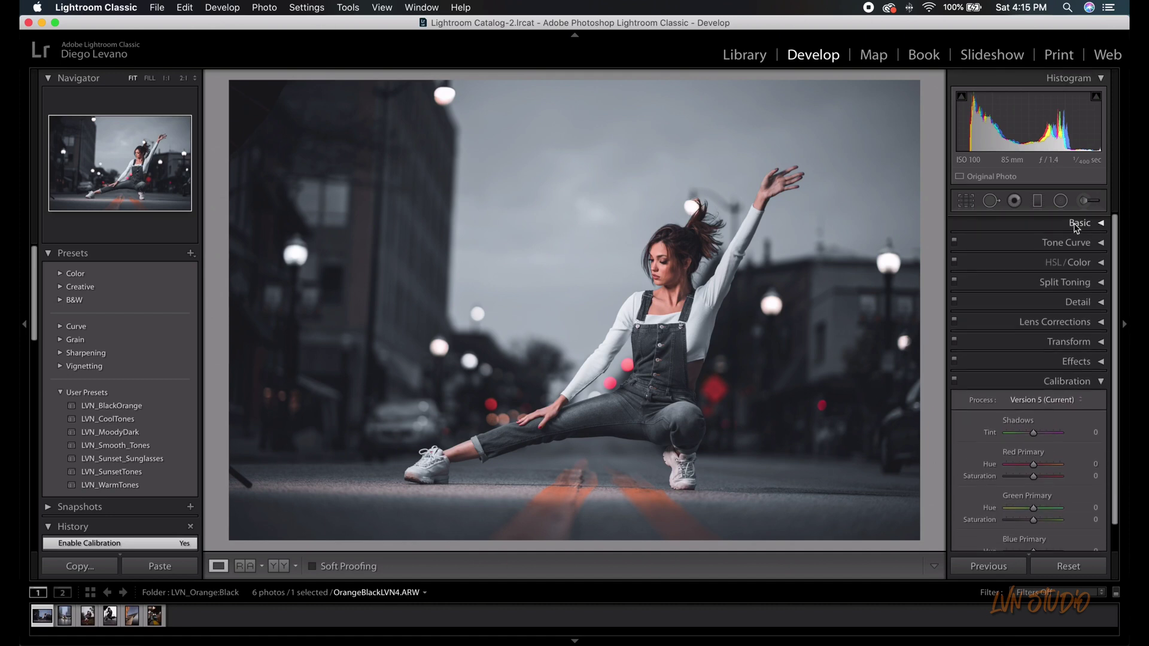
pyautogui.click(1098, 382)
# - Set the basic presence values to saturation +15, vibrance +15, dehaze +40, clarity +40 and texture +15
pyautogui.click(1084, 228)
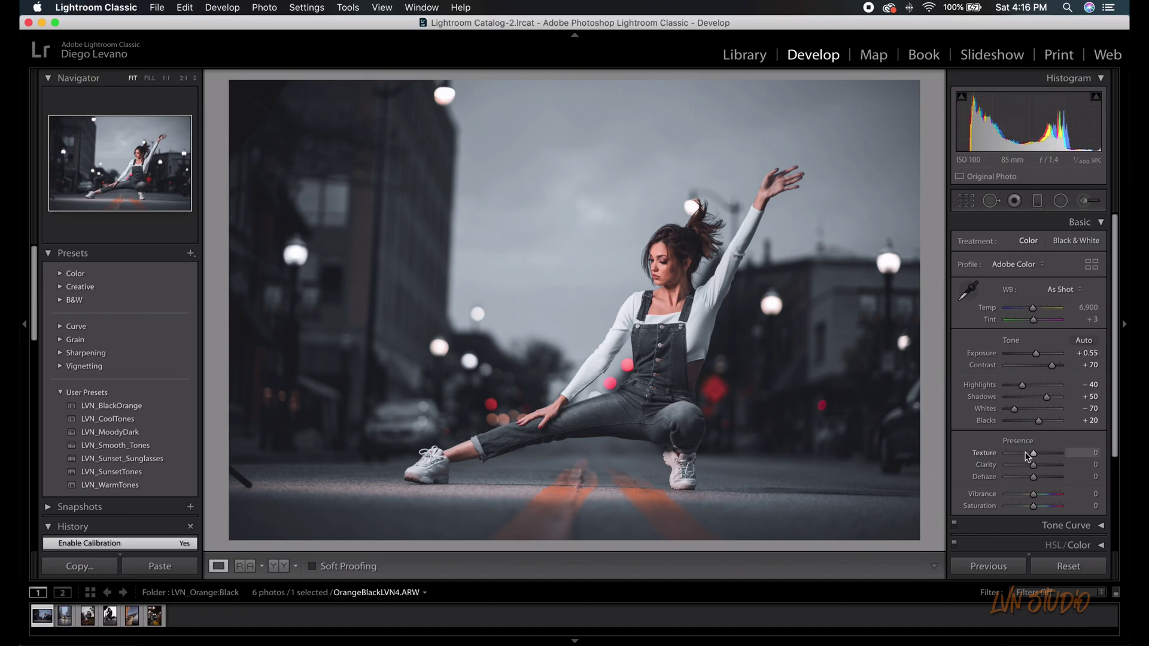
pyautogui.click(1035, 508)
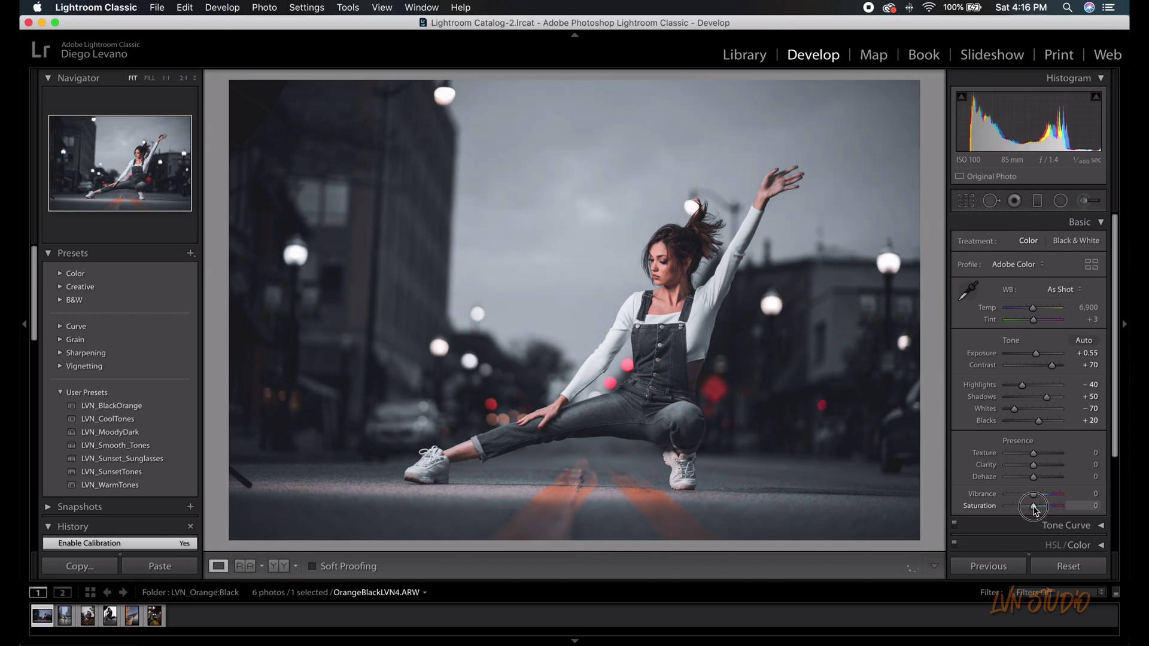
pyautogui.moveTo(1034, 508); pyautogui.dragTo(1044, 469)
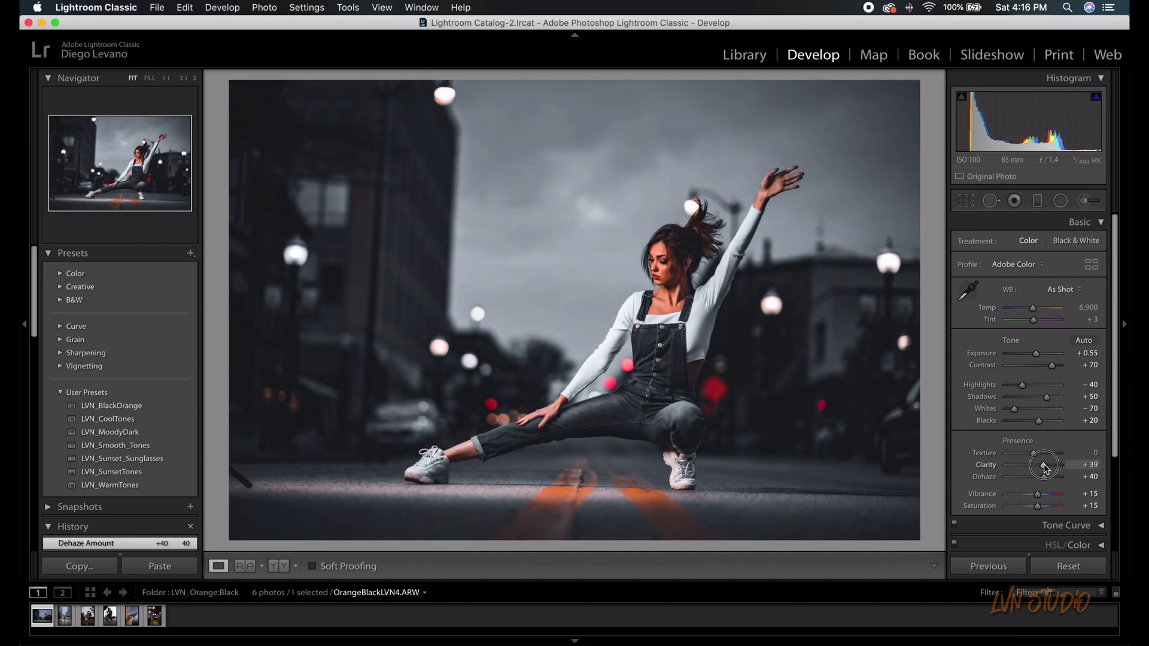
pyautogui.moveTo(1045, 468); pyautogui.dragTo(1038, 458)
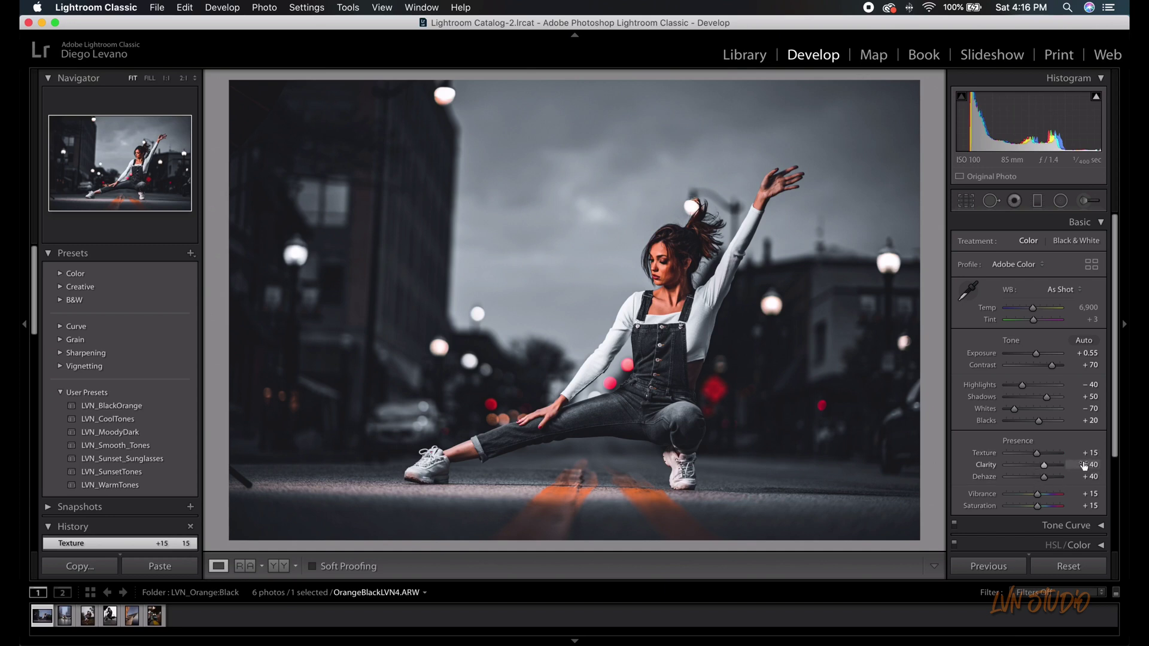
pyautogui.click(1092, 225)
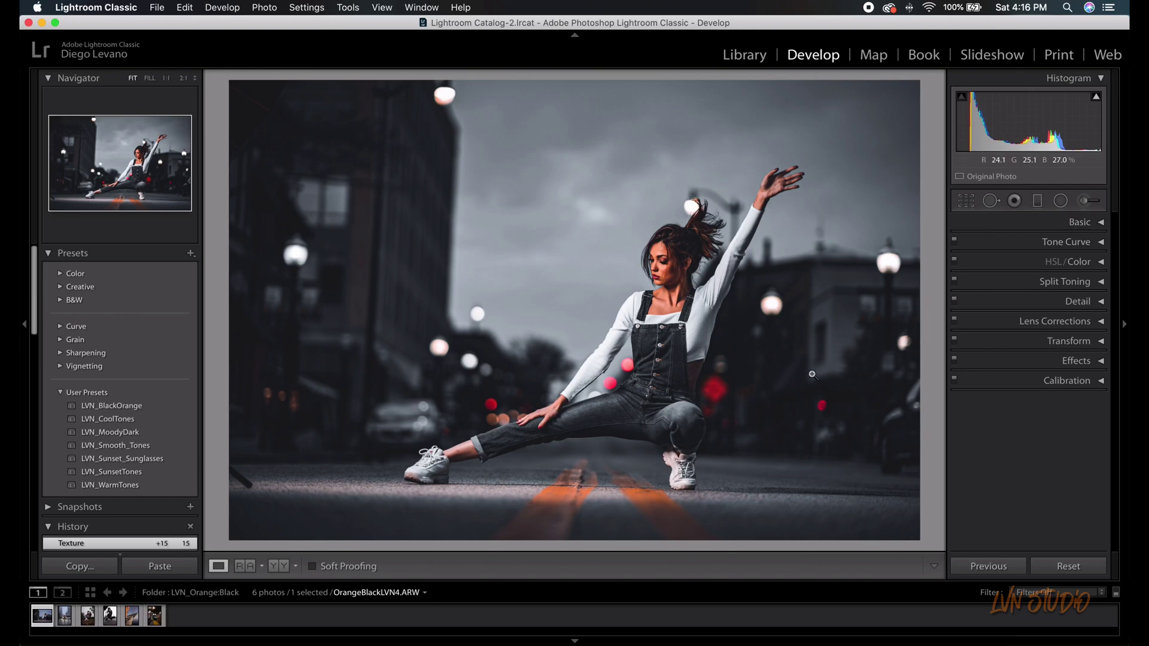
# - Compare the edited photo with its original version, returning to the edited view
pyautogui.press('\\')
pyautogui.press('\\')
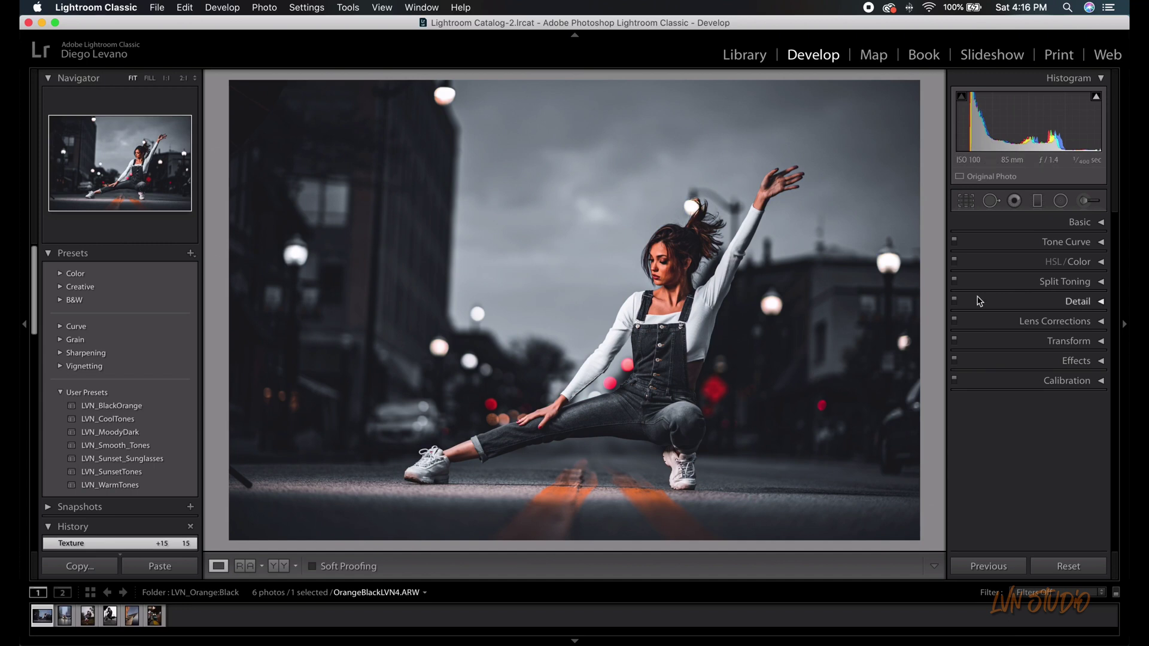
# - Add a circular radial filter centred on the woman's face, inverted to affect the inside, with feather 100
pyautogui.click(1060, 201)
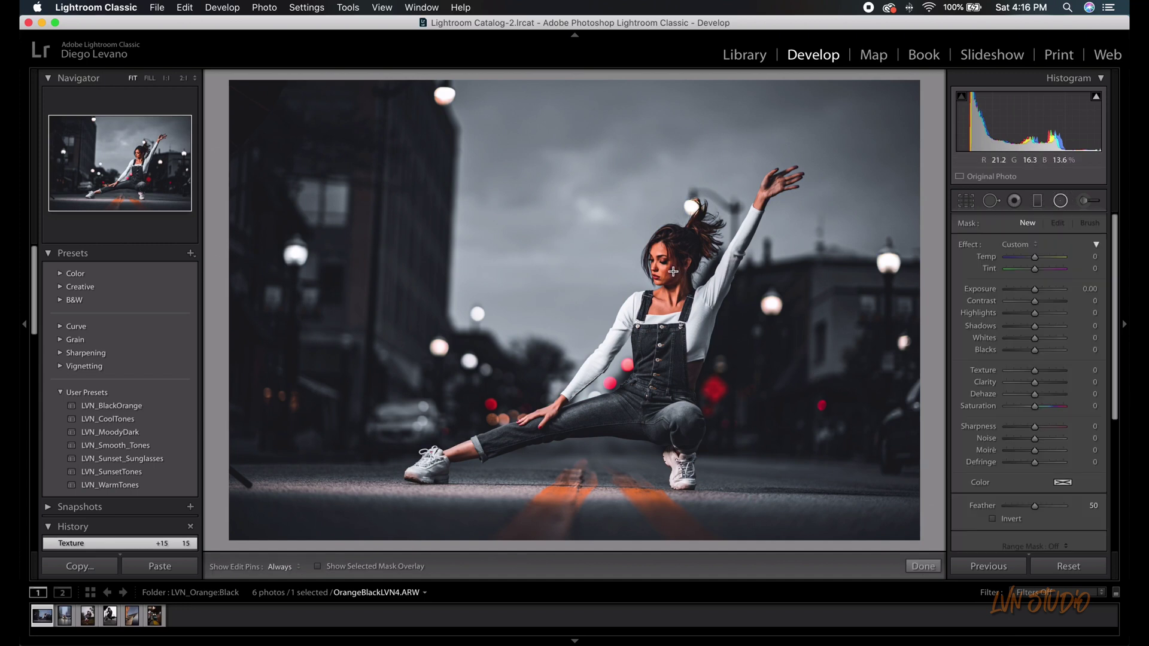
pyautogui.moveTo(663, 265); pyautogui.dragTo(745, 354)
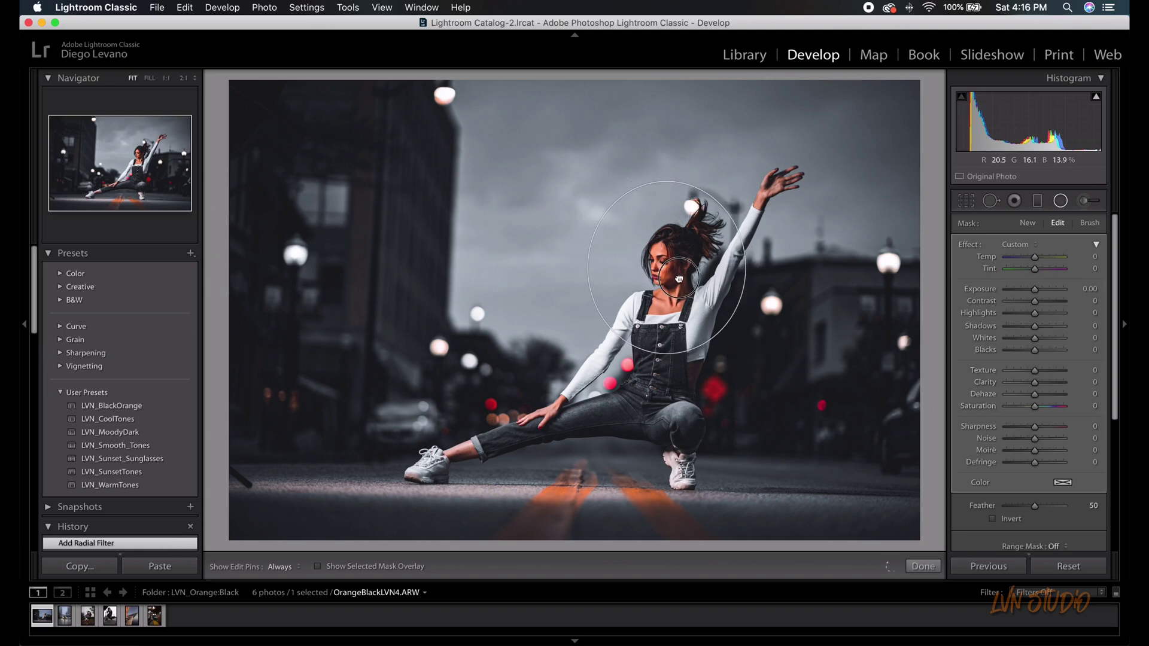
pyautogui.click(679, 279)
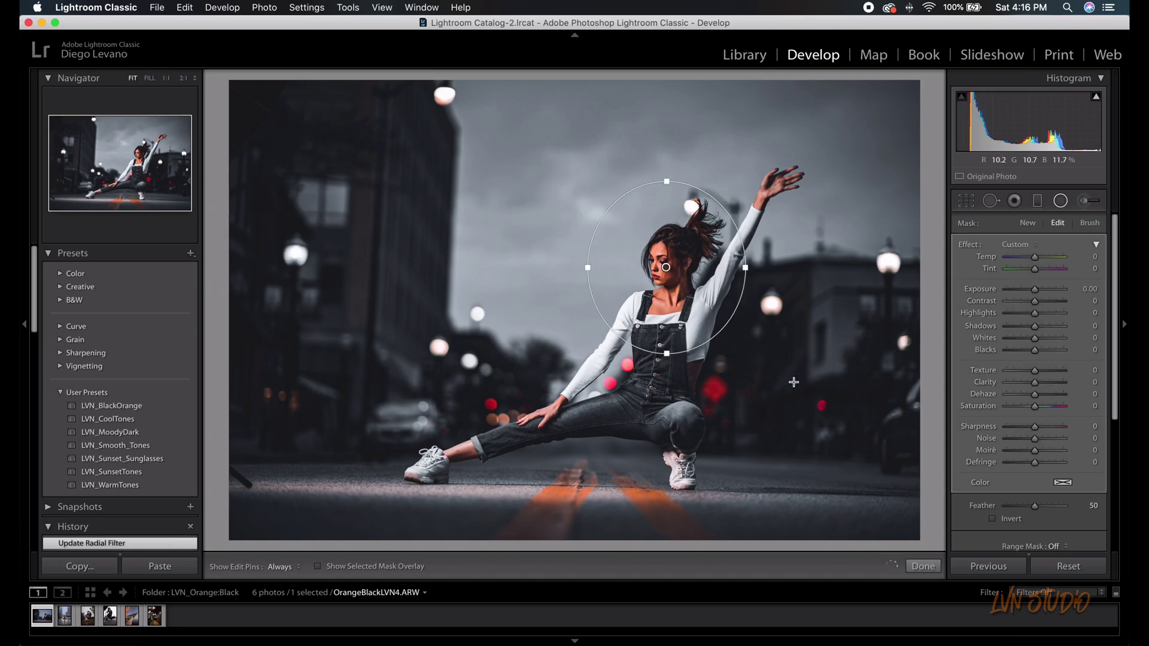
pyautogui.click(994, 519)
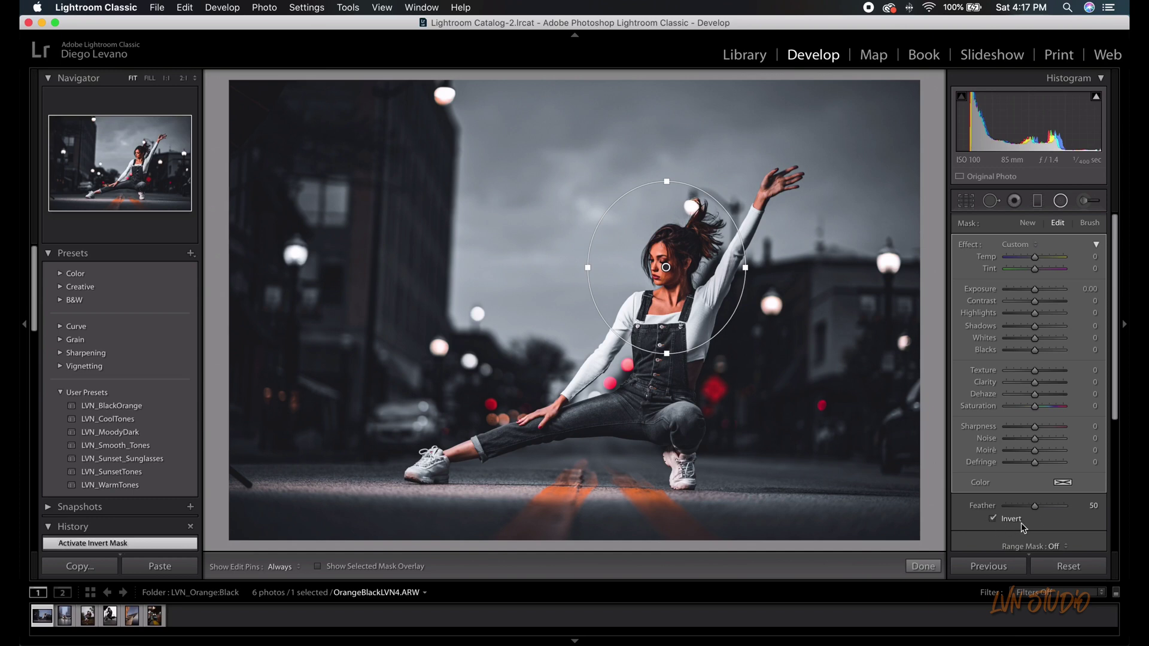
pyautogui.moveTo(1034, 507); pyautogui.dragTo(1074, 508)
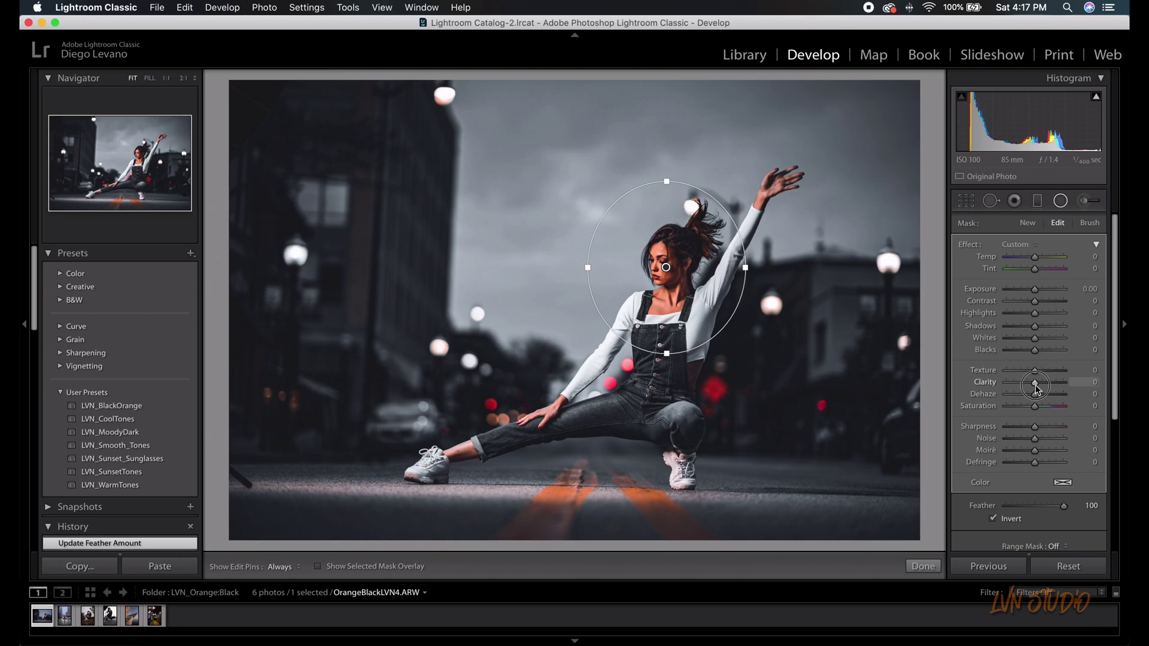
# - Set the radial filter's clarity to −30 and contrast to −70, and nudge it slightly right over the face
pyautogui.moveTo(1035, 383); pyautogui.dragTo(1027, 386)
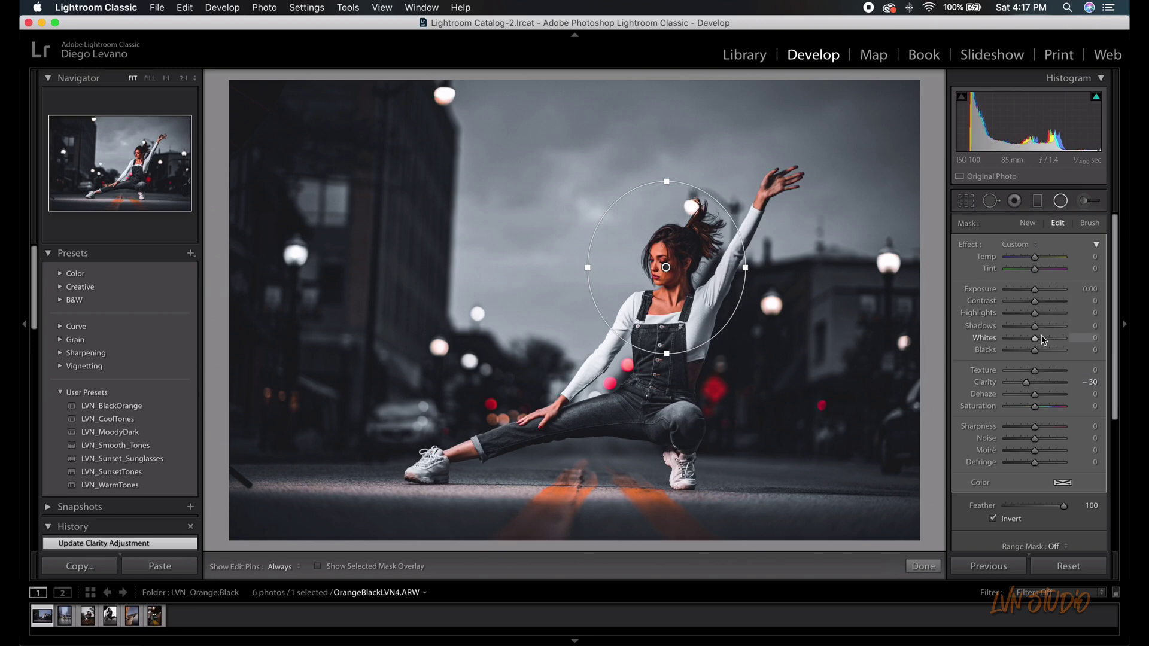
pyautogui.moveTo(1034, 301); pyautogui.dragTo(1015, 305)
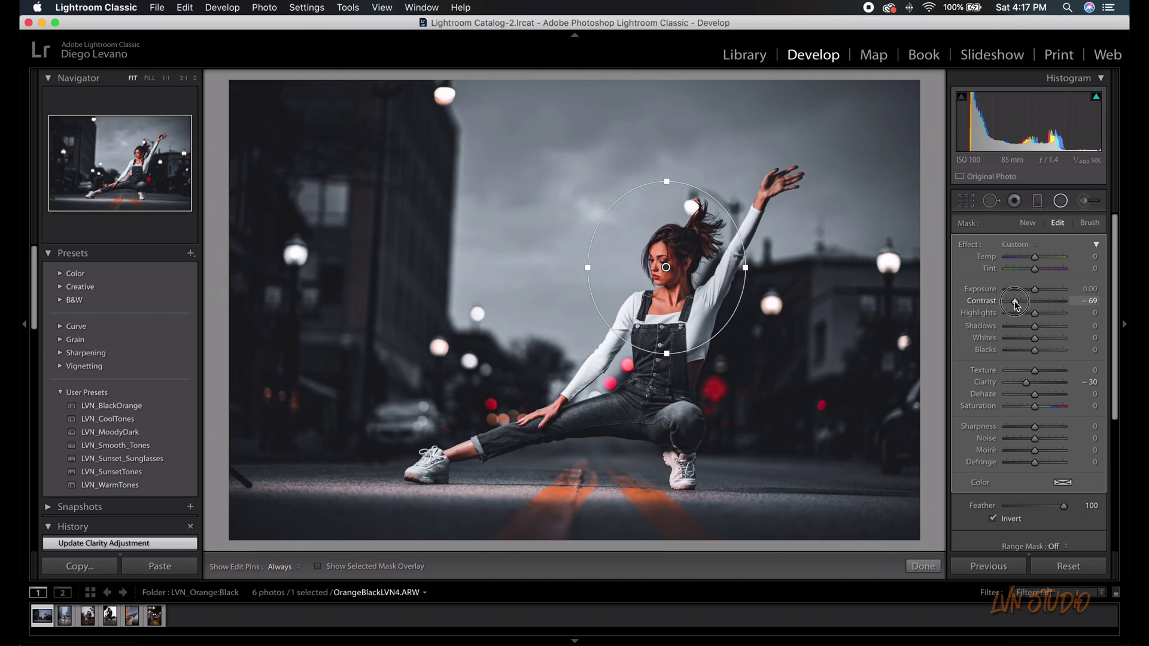
pyautogui.moveTo(1016, 305); pyautogui.dragTo(1015, 305)
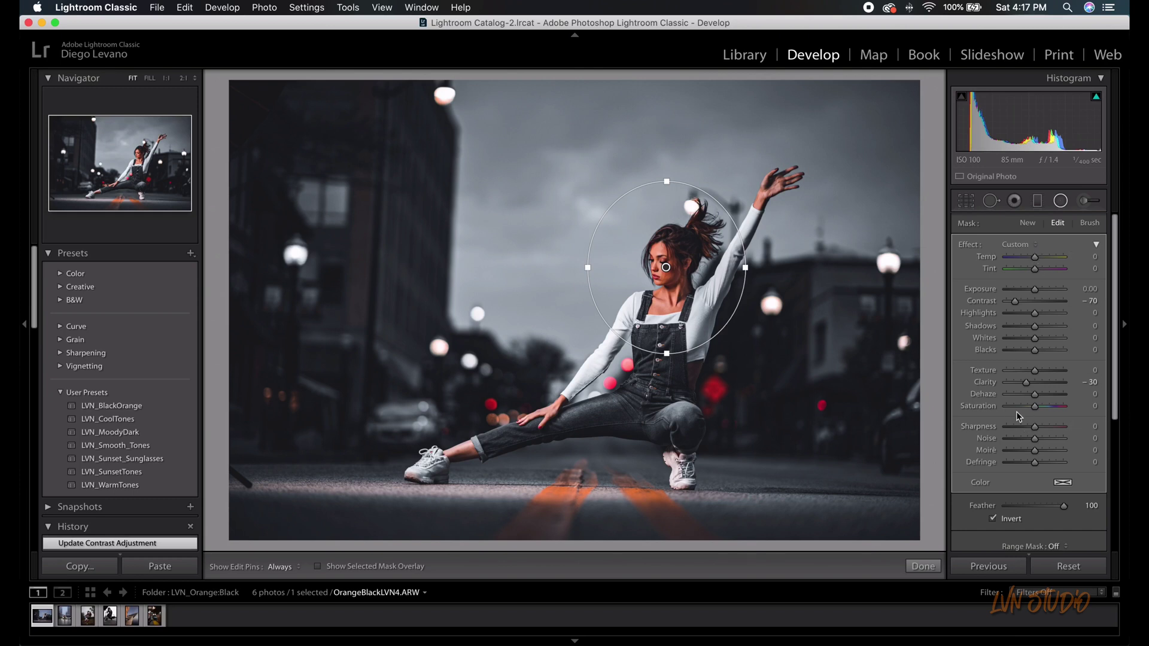
pyautogui.moveTo(698, 257)
pyautogui.mouseDown()
pyautogui.moveTo(878, 379)
pyautogui.moveTo(762, 259)
pyautogui.moveTo(703, 258)
pyautogui.mouseUp()
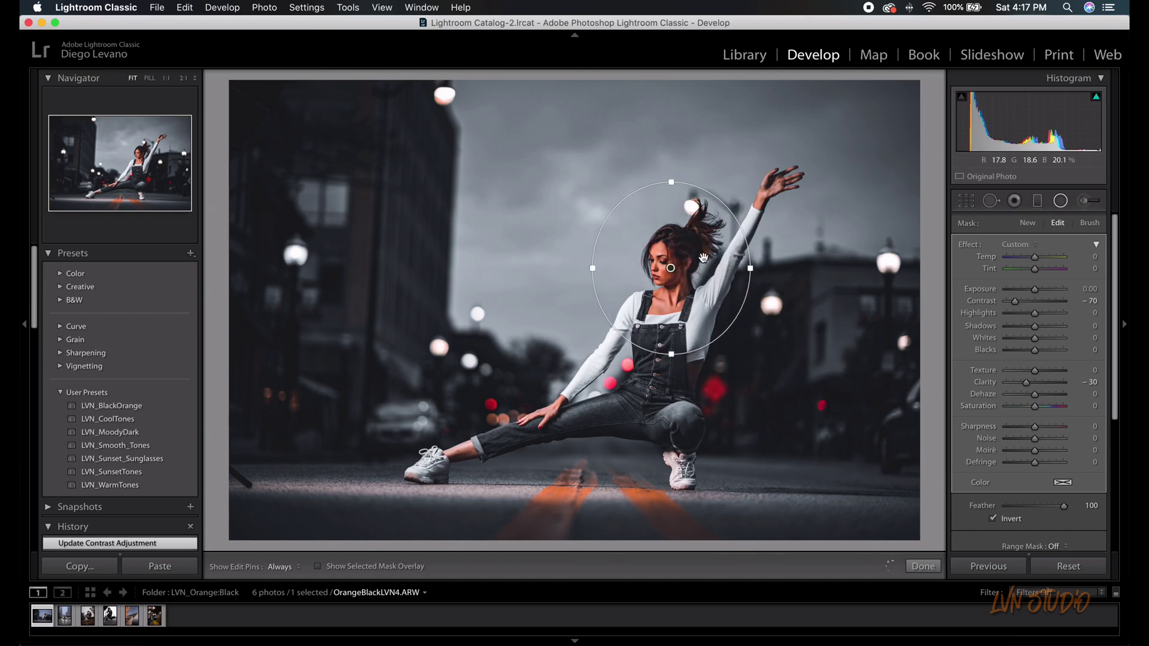
pyautogui.click(1061, 207)
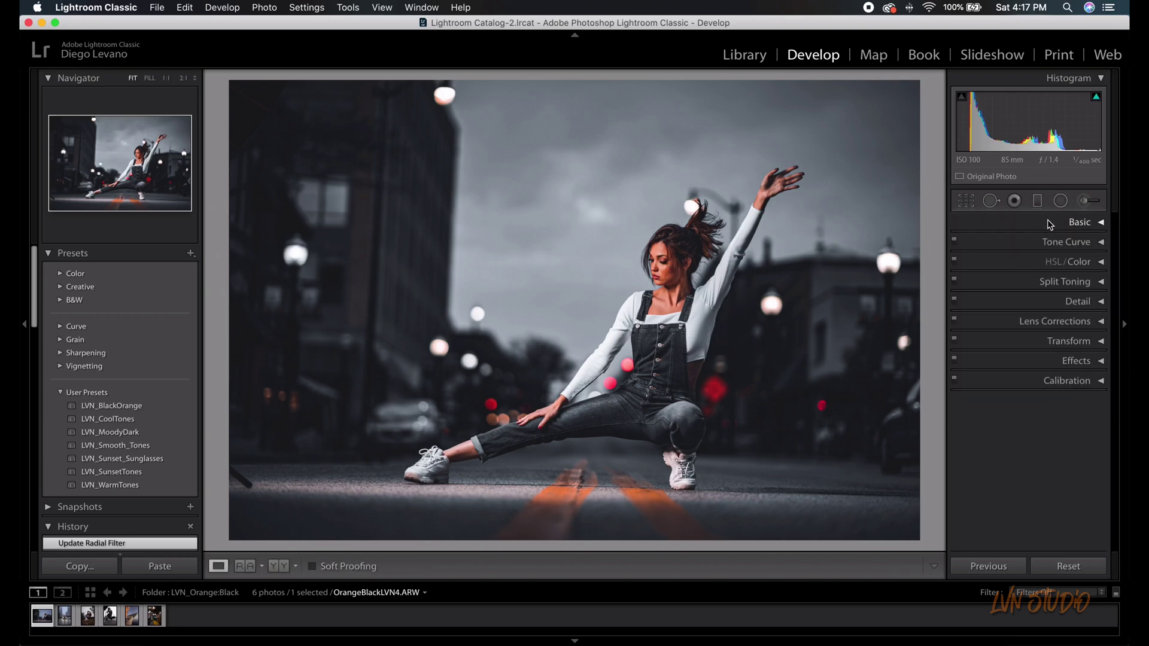
# - Crop the photo slightly tighter around the woman at the original aspect ratio, trimming the upper-left edges
pyautogui.click(964, 203)
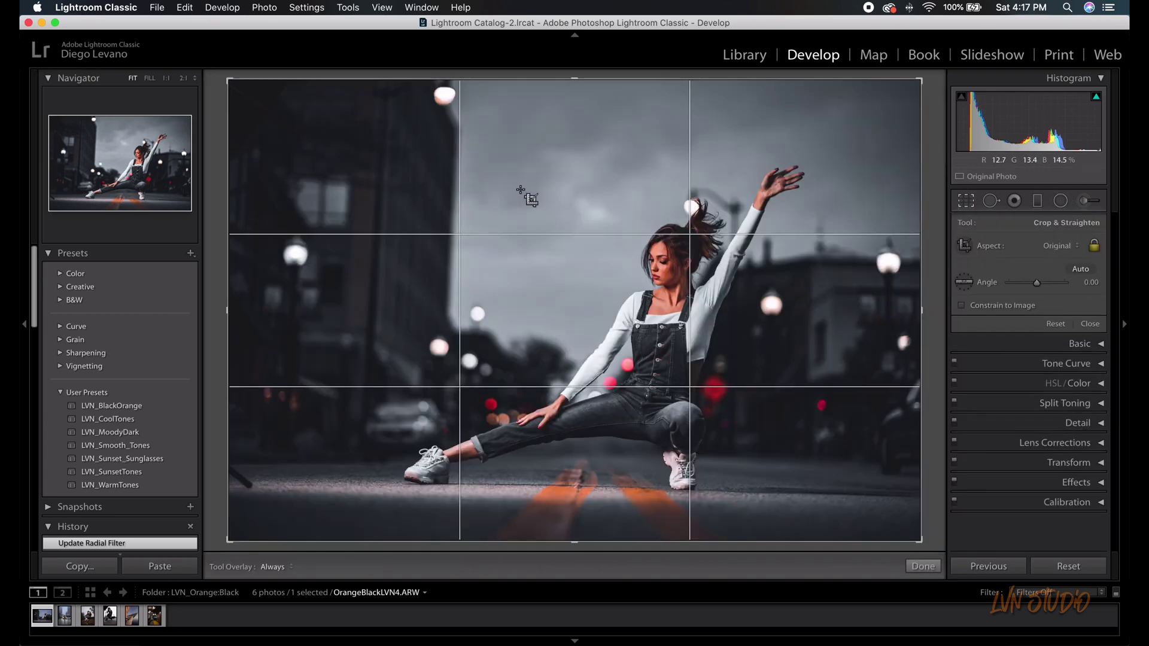
pyautogui.moveTo(228, 79); pyautogui.dragTo(260, 95)
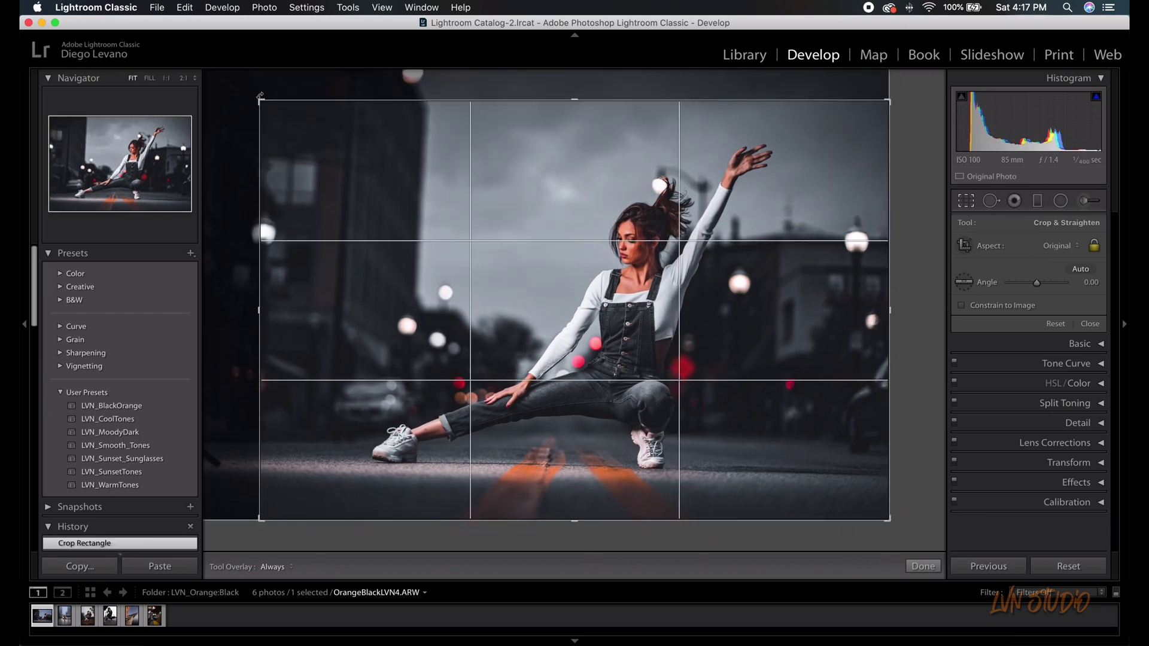
pyautogui.press('Return')
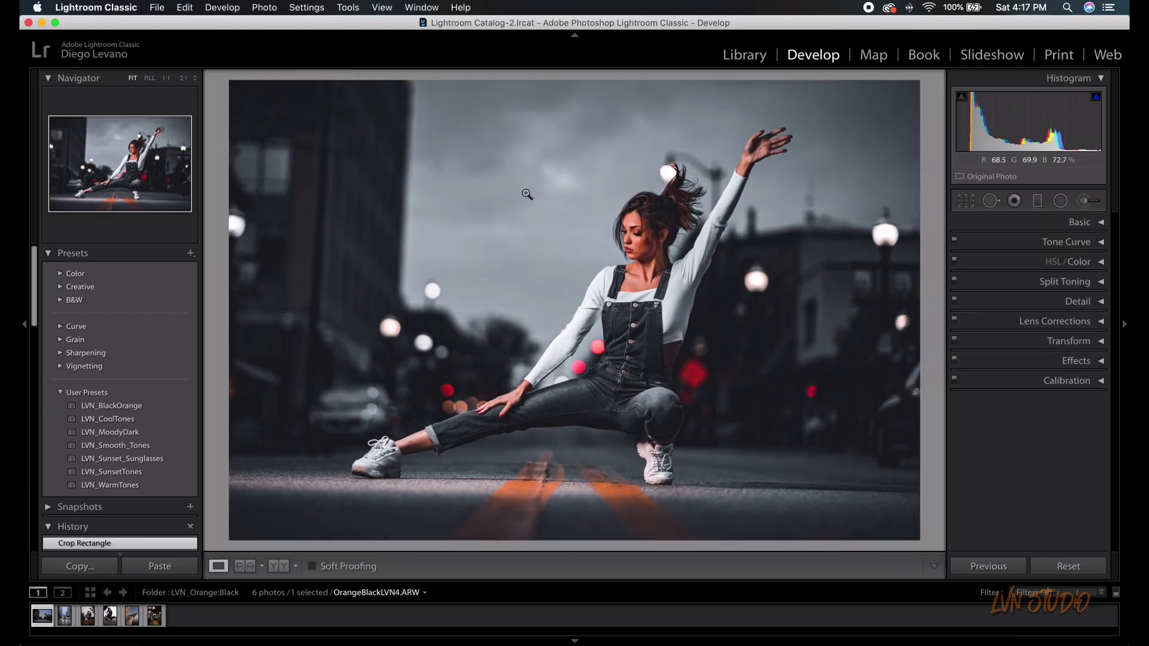
# - Switch between the before and after views of the cropped photo, ending on the edited version
pyautogui.press('\\')
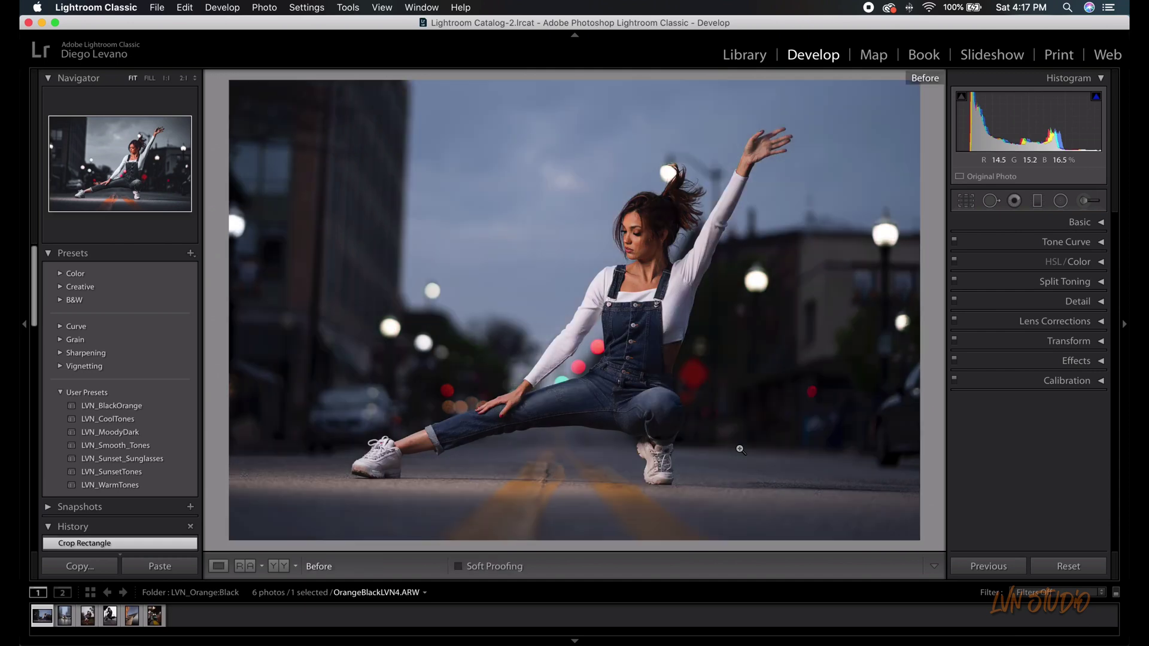
pyautogui.press('\\')
pyautogui.press('\\')
pyautogui.press('\\')
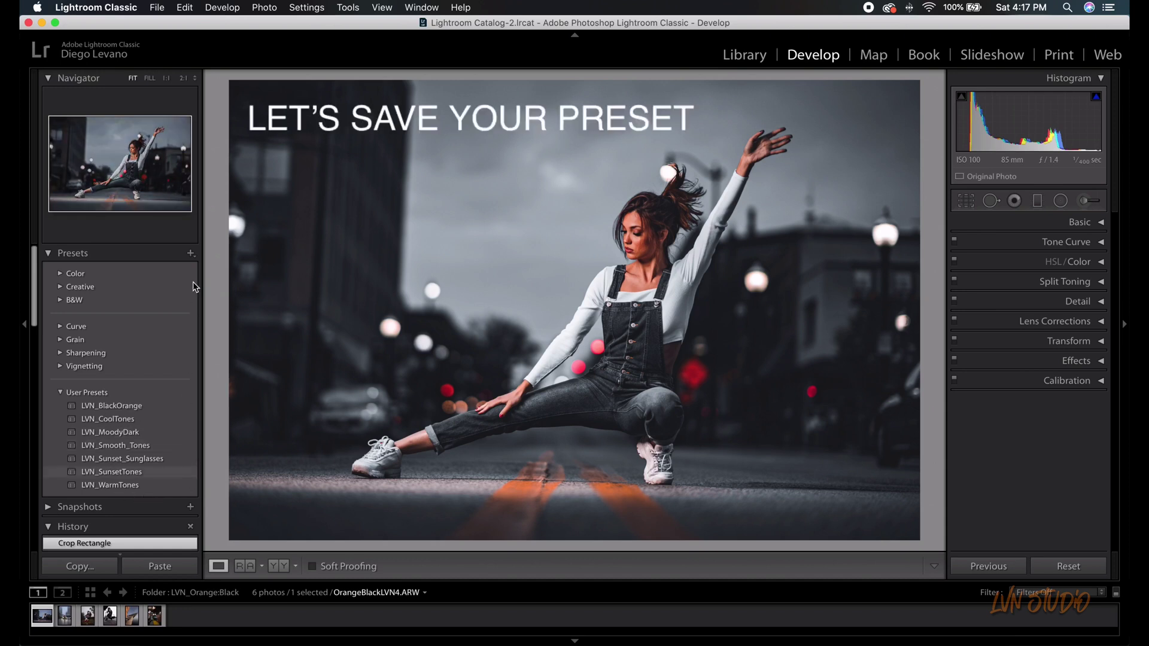
# - Save the current edit as a develop preset named LVN_BLACKORANGE PRESET in User Presets, with all settings included
pyautogui.click(48, 253)
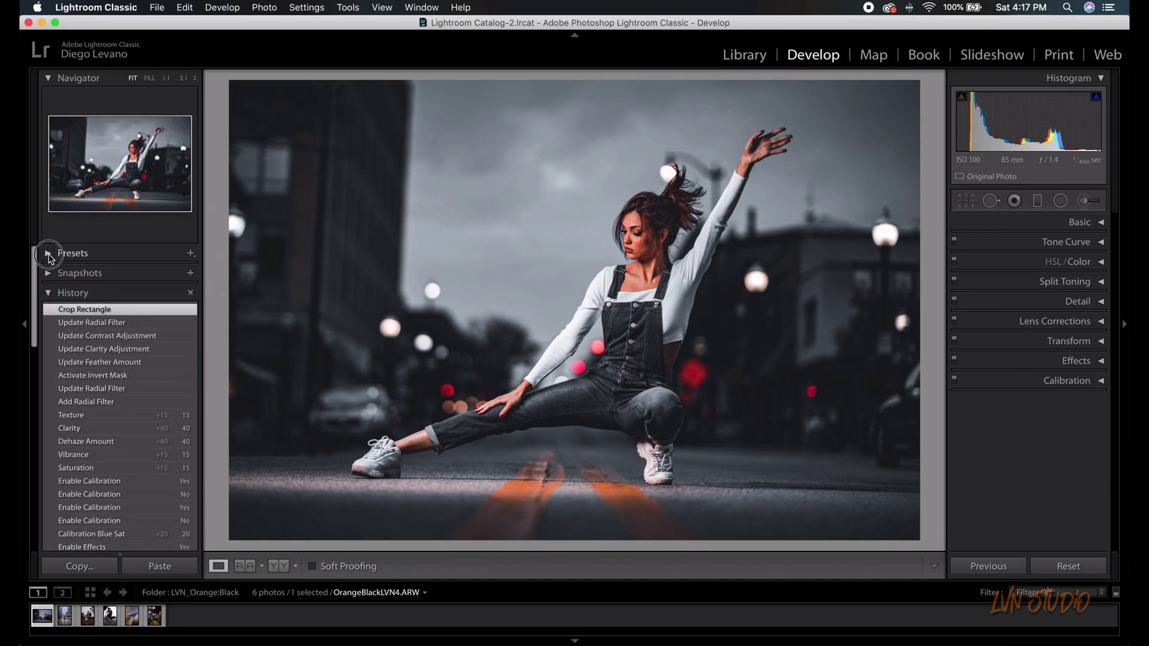
pyautogui.click(50, 254)
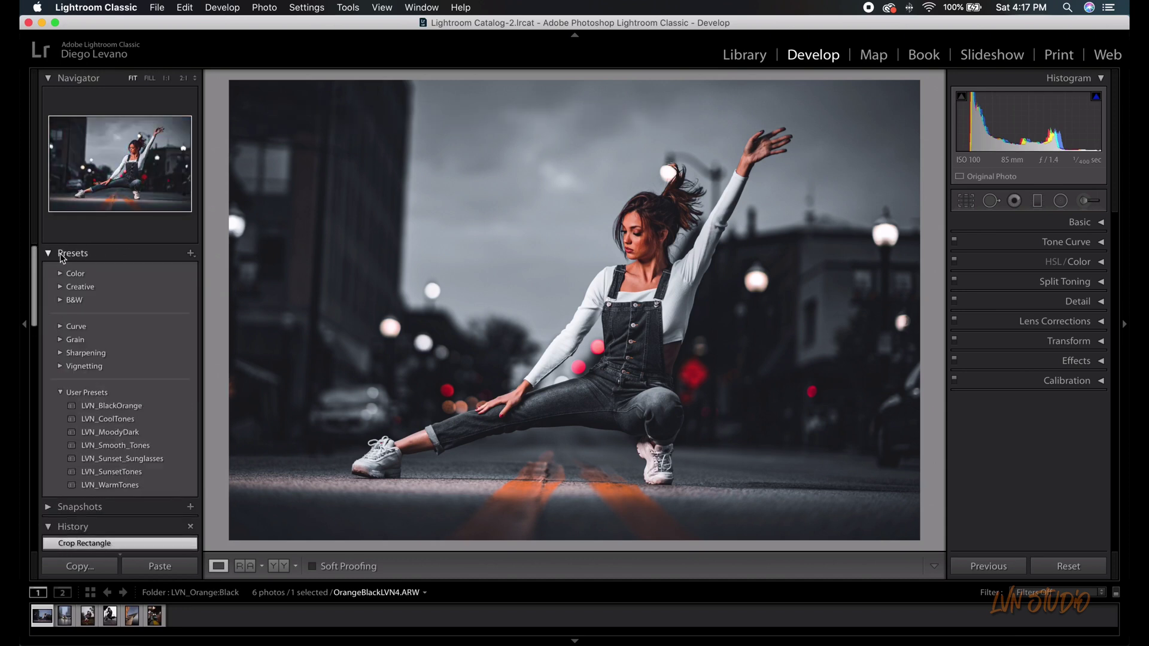
pyautogui.click(190, 254)
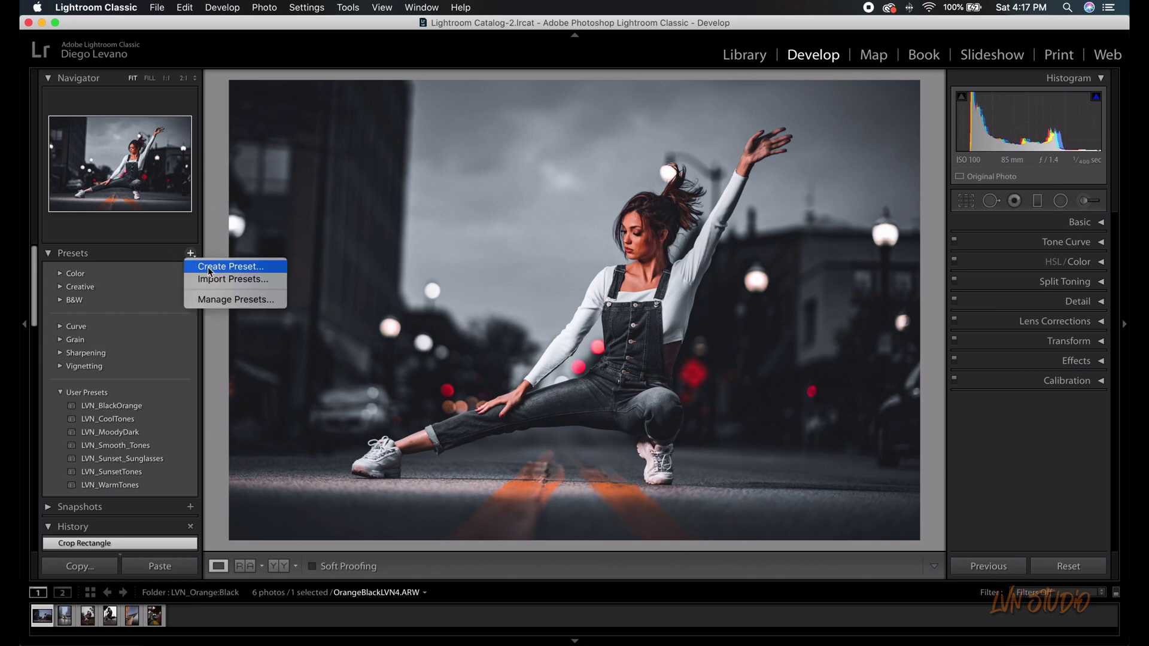
pyautogui.click(204, 268)
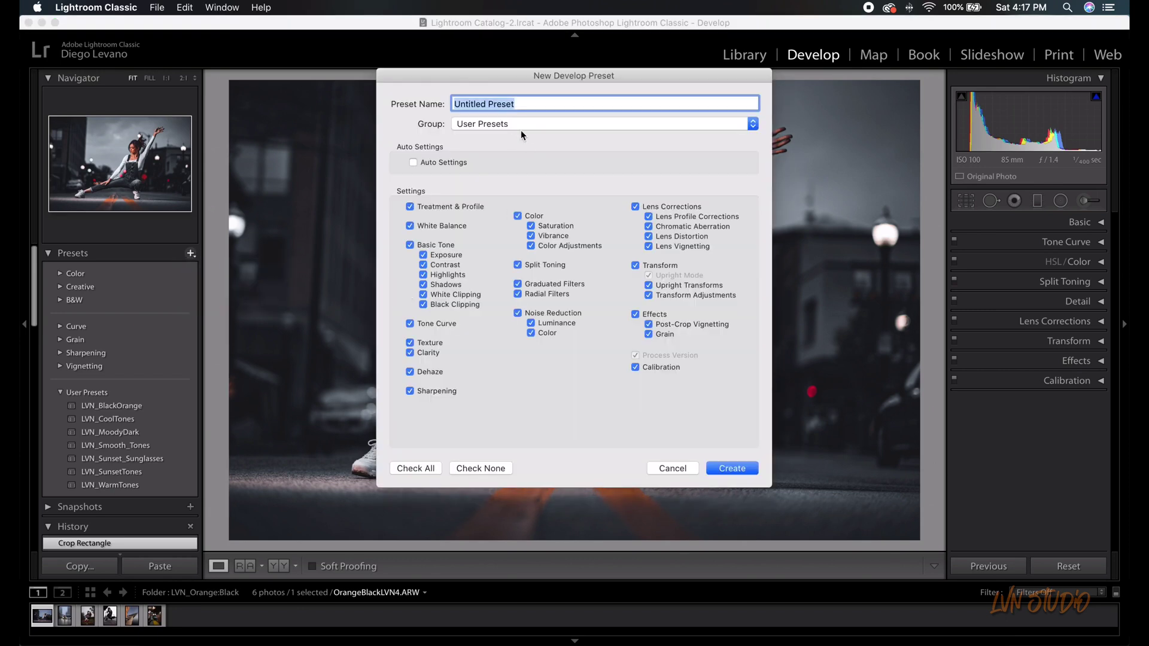
pyautogui.write('LVN')
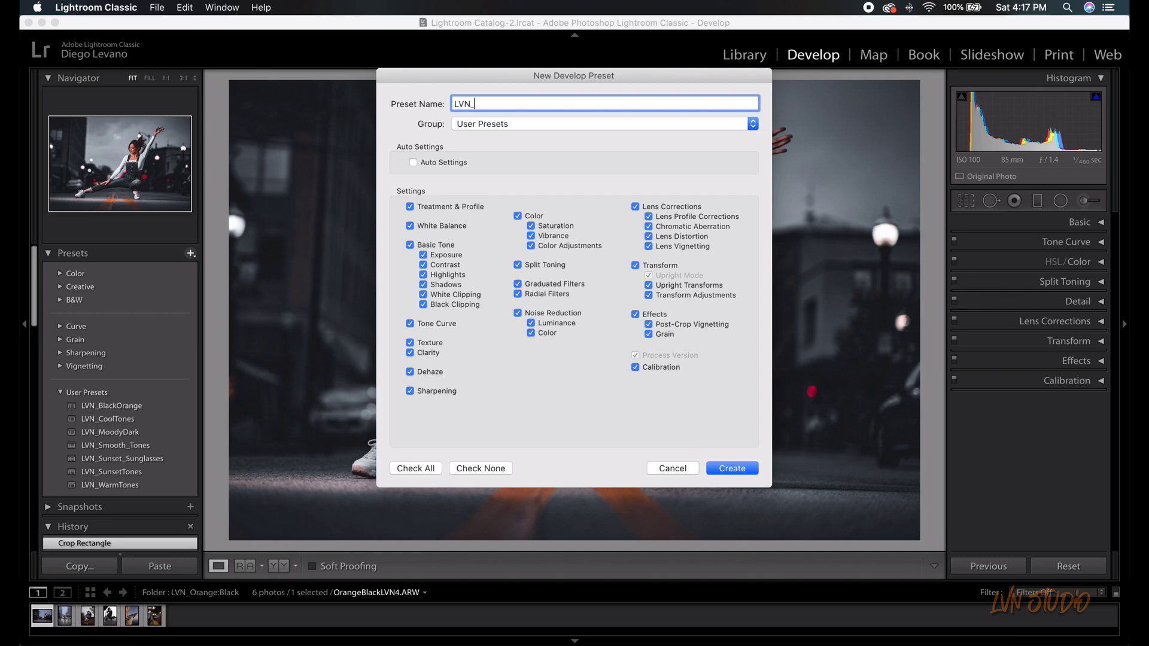
pyautogui.write('_BLACKORANGE PRESET')
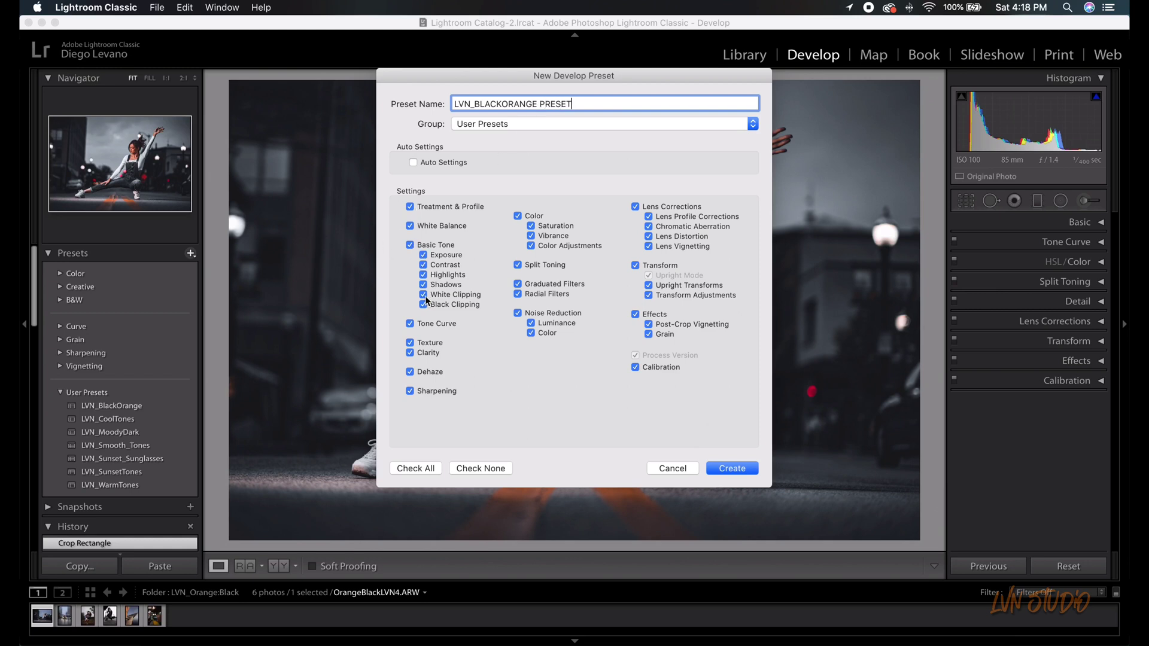
pyautogui.click(404, 469)
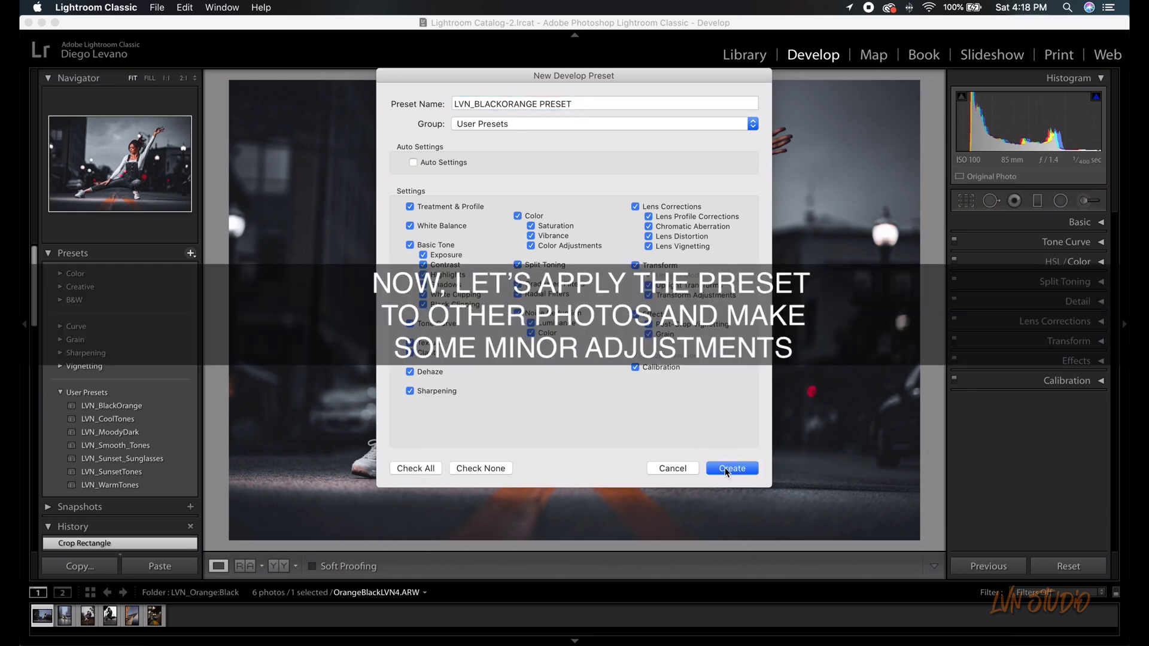
pyautogui.click(727, 468)
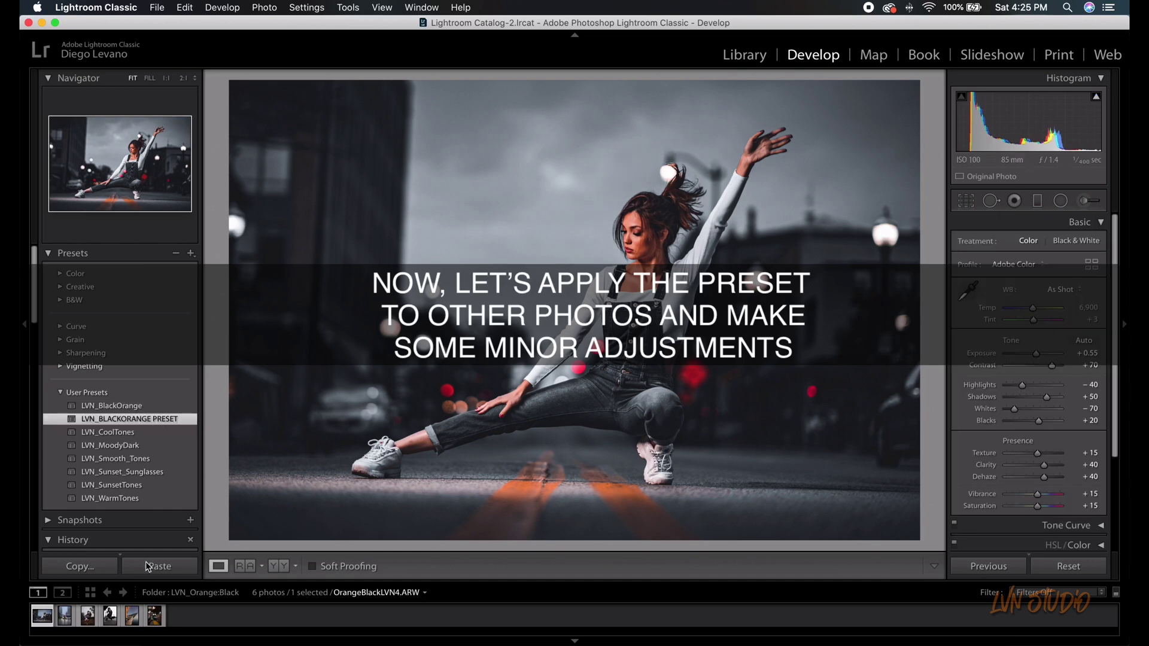
# - Apply LVN_BLACKORANGE PRESET to OrangeBlackLVN5.ARW, and set exposure to +1.00, whites to −100 and shadows to +64
pyautogui.click(65, 620)
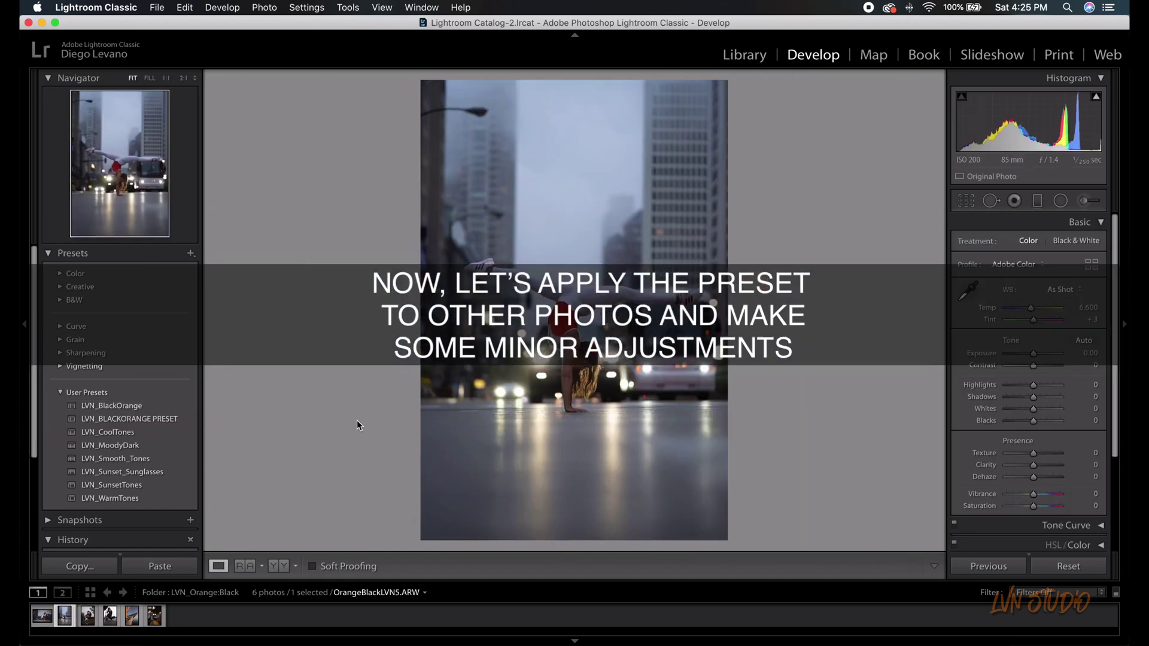
pyautogui.click(163, 419)
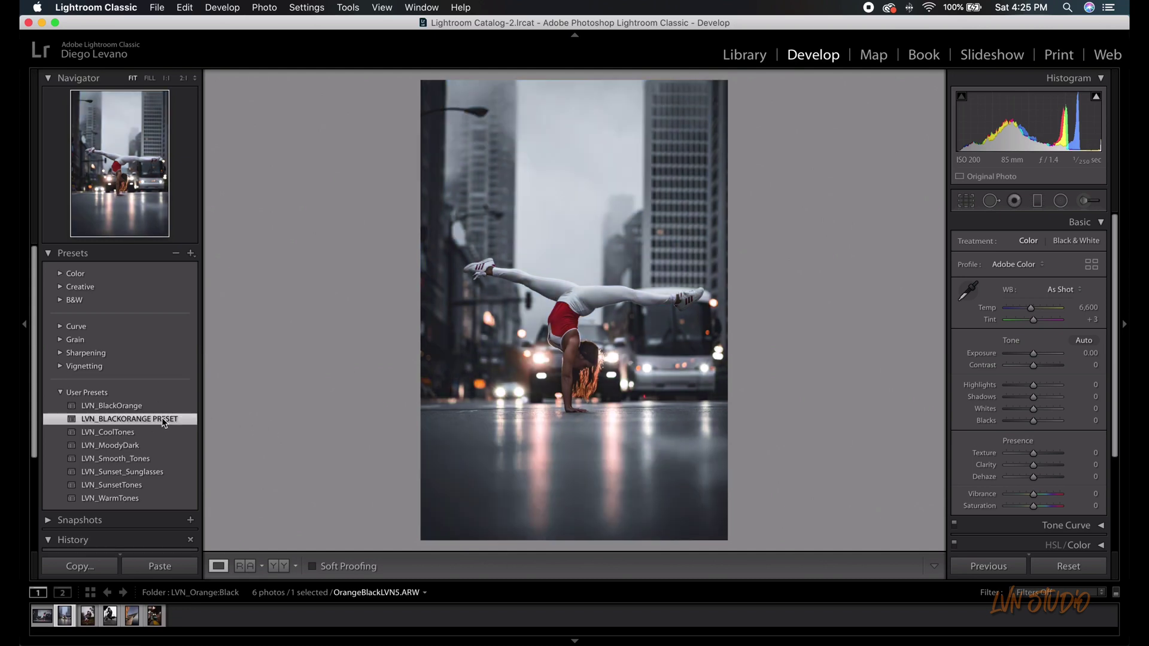
pyautogui.moveTo(1034, 354); pyautogui.dragTo(1040, 353)
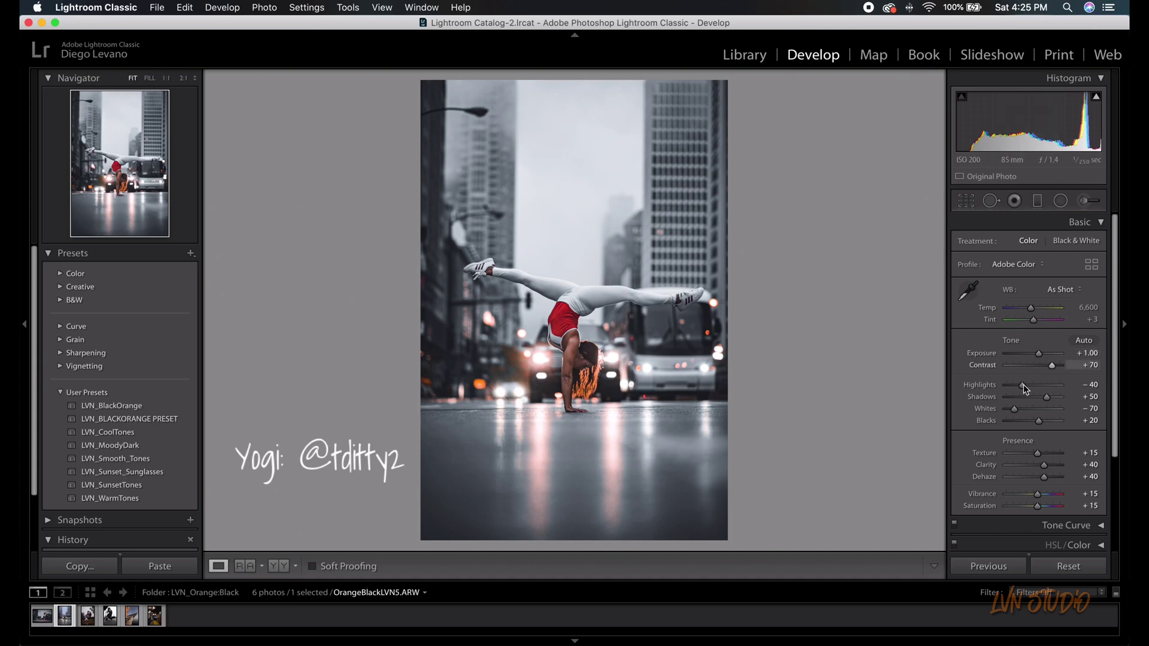
pyautogui.moveTo(1012, 409); pyautogui.dragTo(1052, 402)
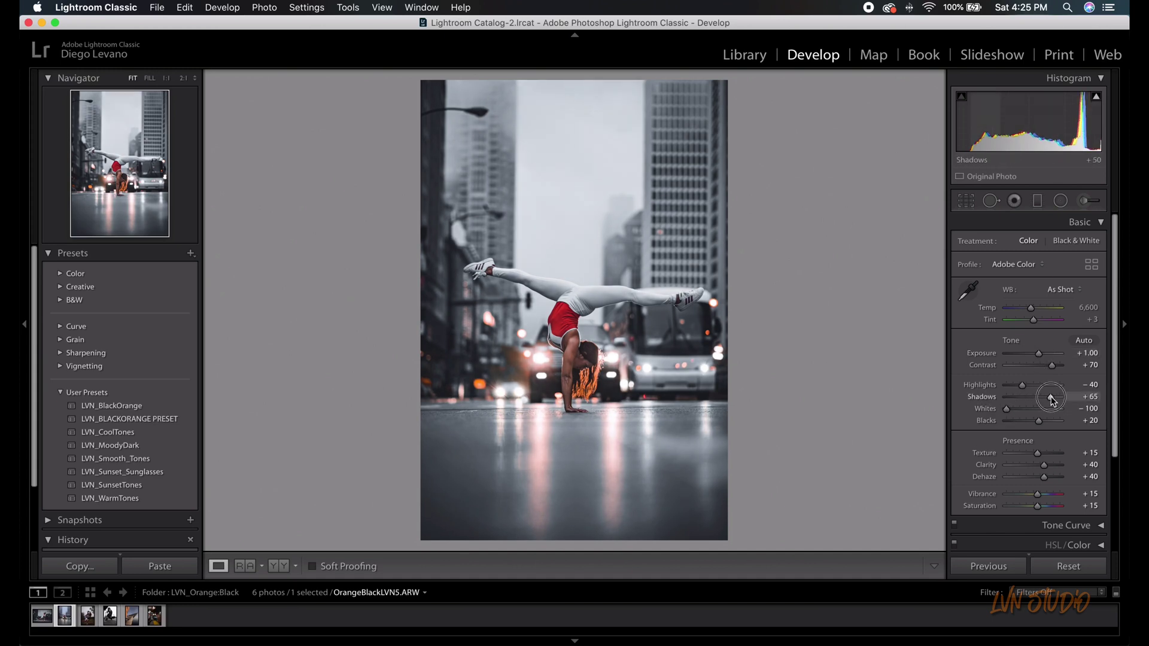
# - Move the preset's radial filter over the head and upper body of the woman doing the handstand
pyautogui.click(1060, 201)
pyautogui.moveTo(619, 269)
pyautogui.mouseDown()
pyautogui.moveTo(643, 326)
pyautogui.moveTo(566, 341)
pyautogui.moveTo(572, 359)
pyautogui.mouseUp()
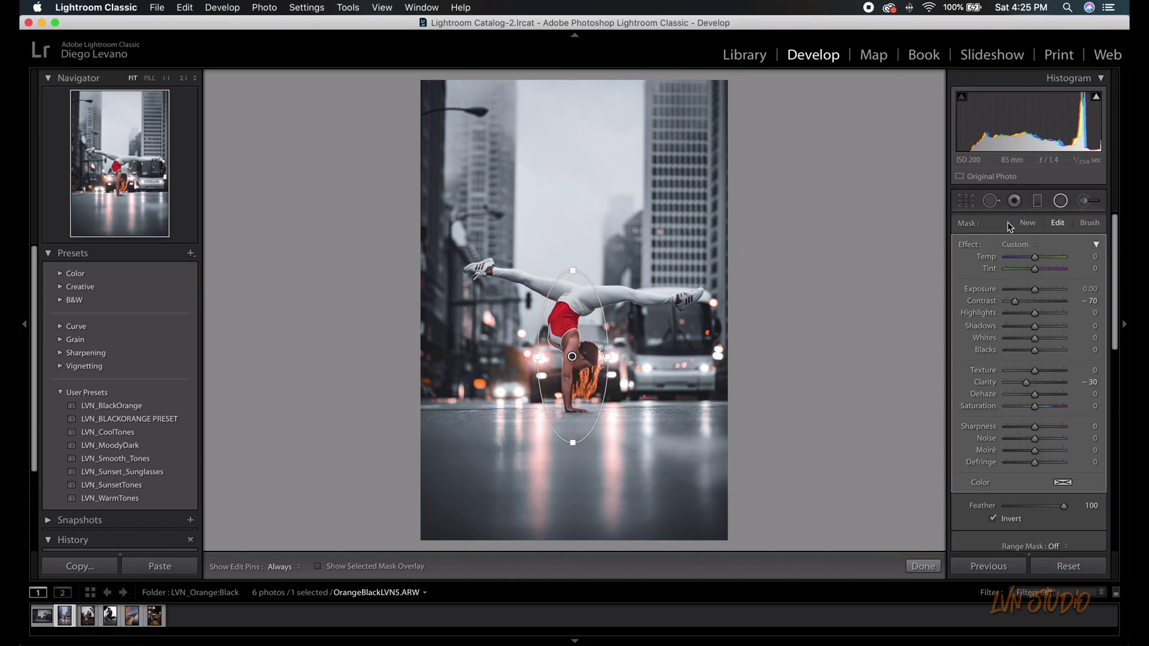
pyautogui.click(1057, 201)
# - Crop the handstand photo tighter at the original aspect ratio and reposition it so both outstretched feet stay in frame
pyautogui.click(1037, 202)
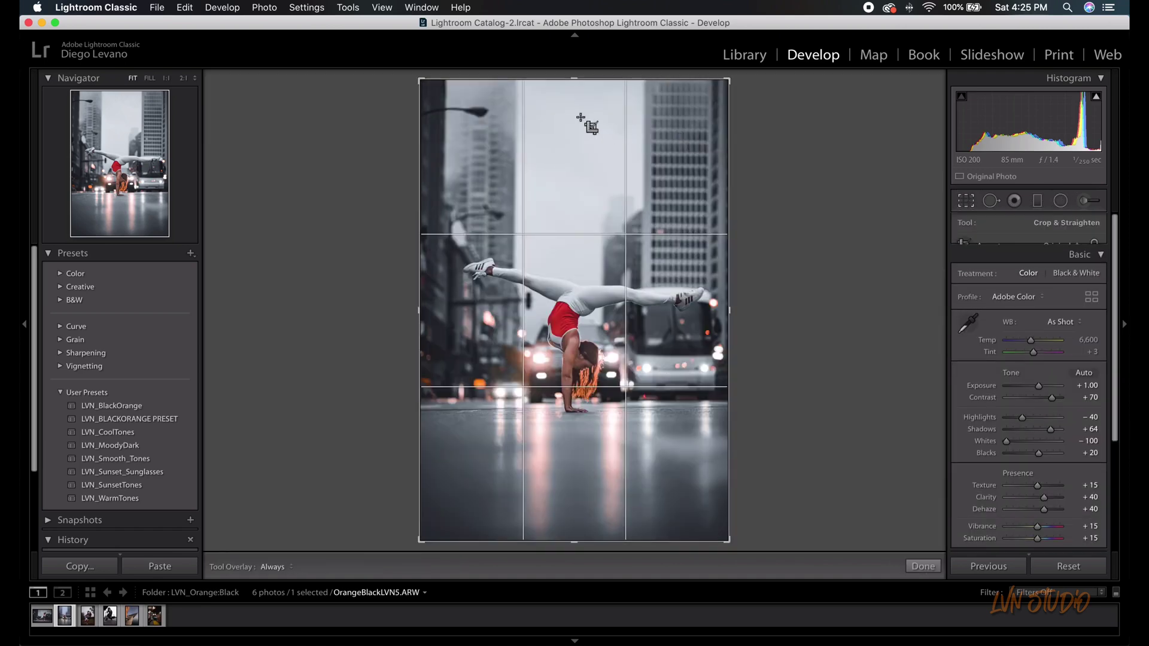
pyautogui.moveTo(421, 80); pyautogui.dragTo(428, 110)
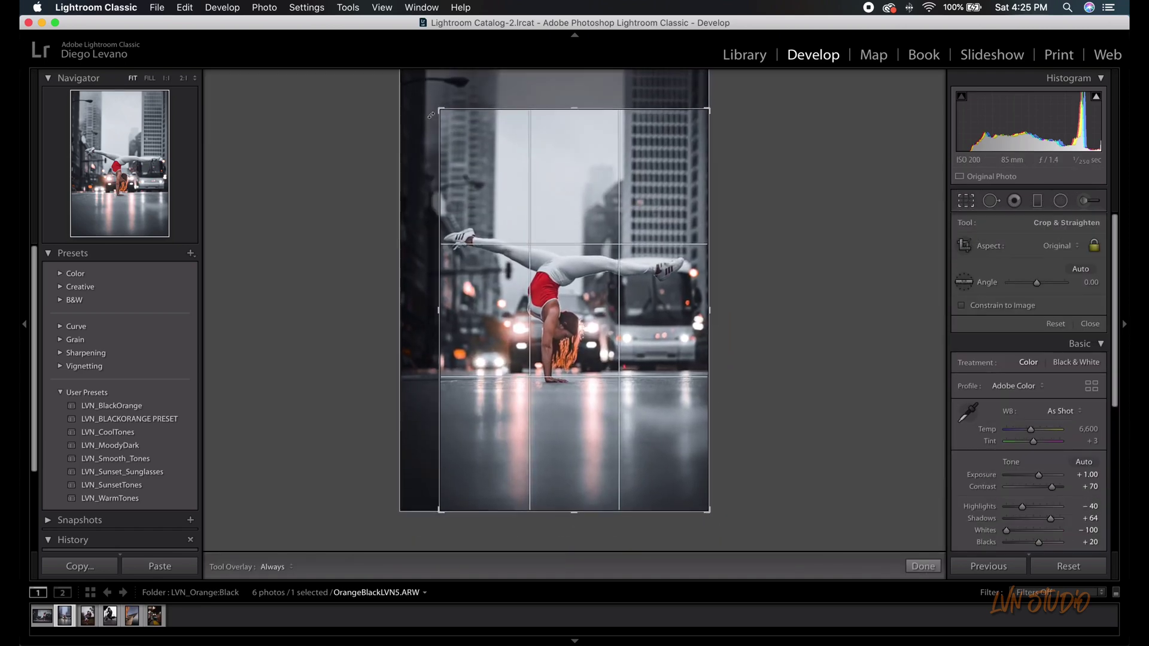
pyautogui.moveTo(488, 148); pyautogui.dragTo(505, 156)
pyautogui.press('Return')
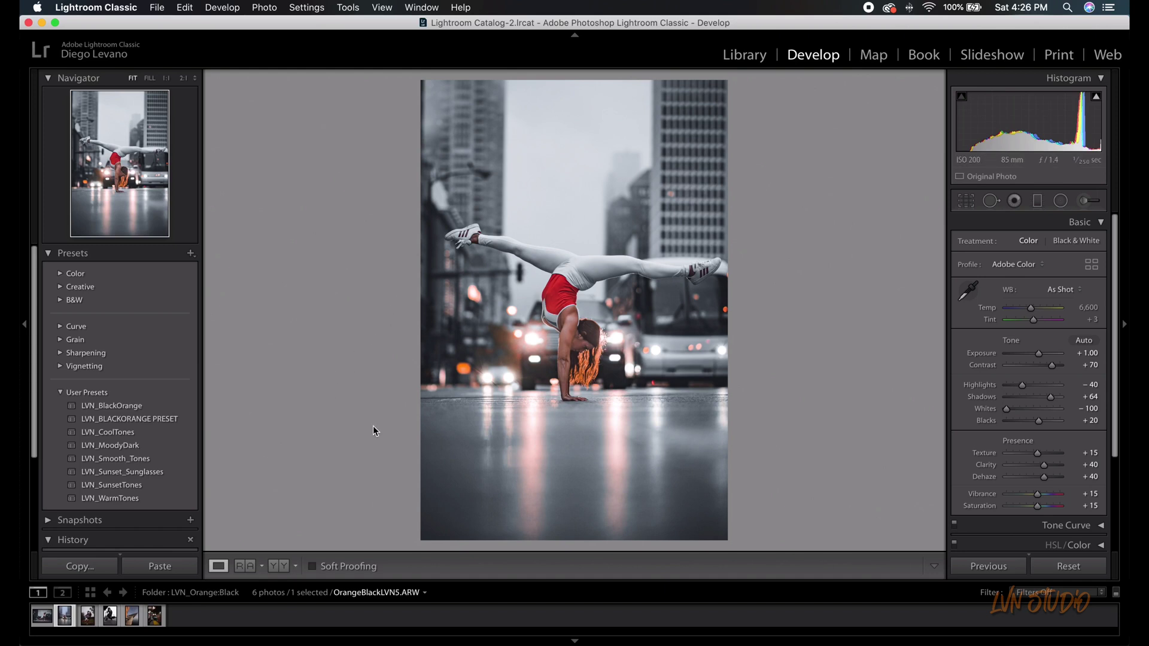
# - Apply LVN_BLACKORANGE PRESET to the roller-skate photo OrangeBlackLVN6.ARW, and set exposure to +0.90 and shadows to +81
pyautogui.press('Right')
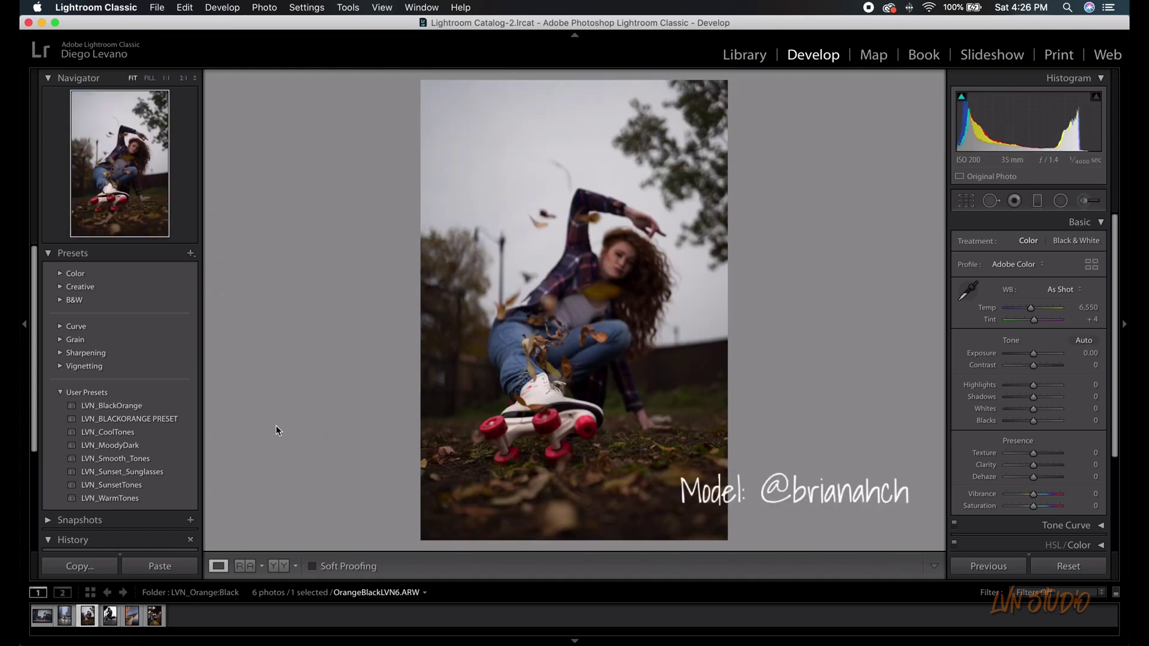
pyautogui.click(157, 419)
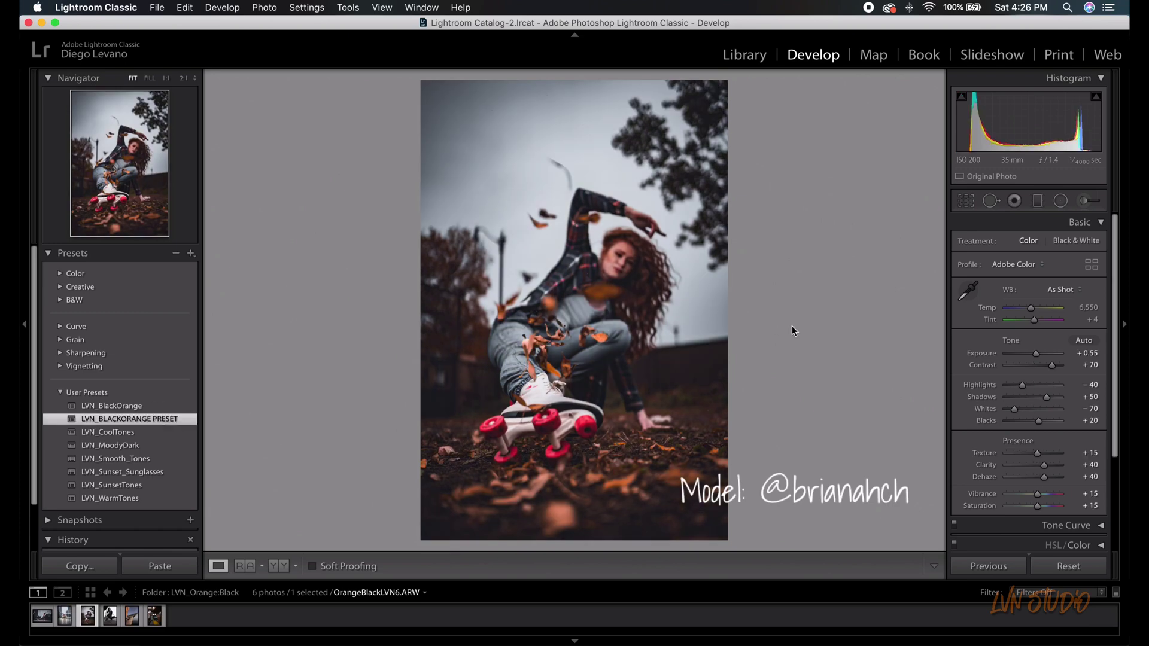
pyautogui.moveTo(1035, 353); pyautogui.dragTo(1054, 398)
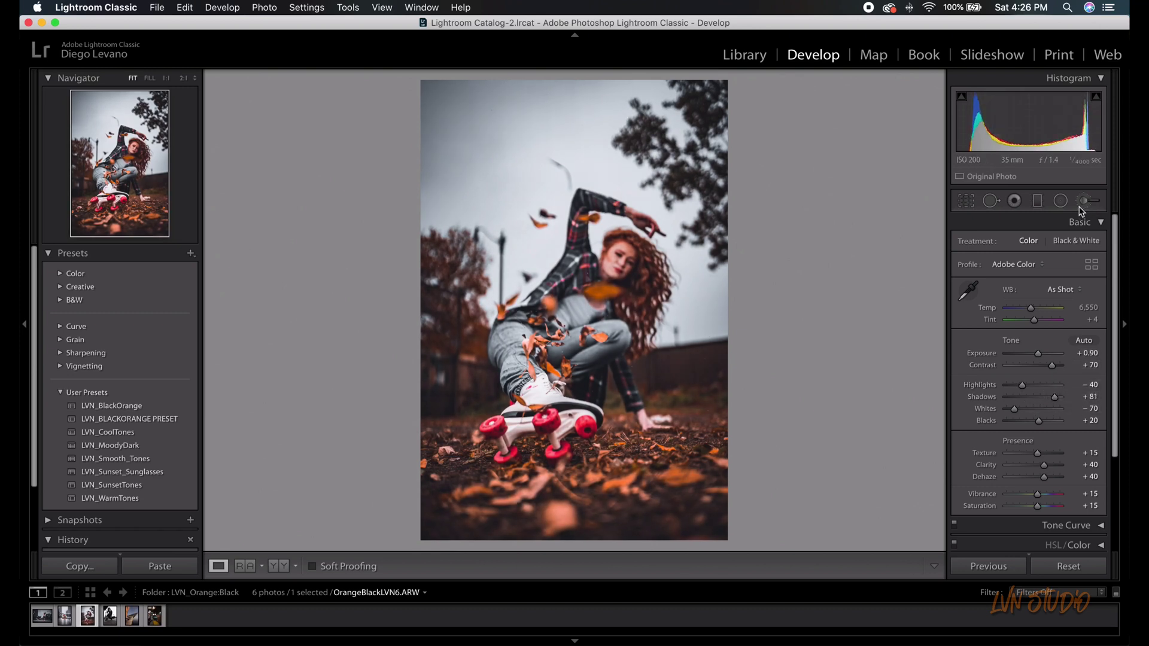
# - Shorten the radial filter to fit around the roller skater's face, and lower the photo's exposure to +0.65
pyautogui.click(1058, 201)
pyautogui.click(617, 268)
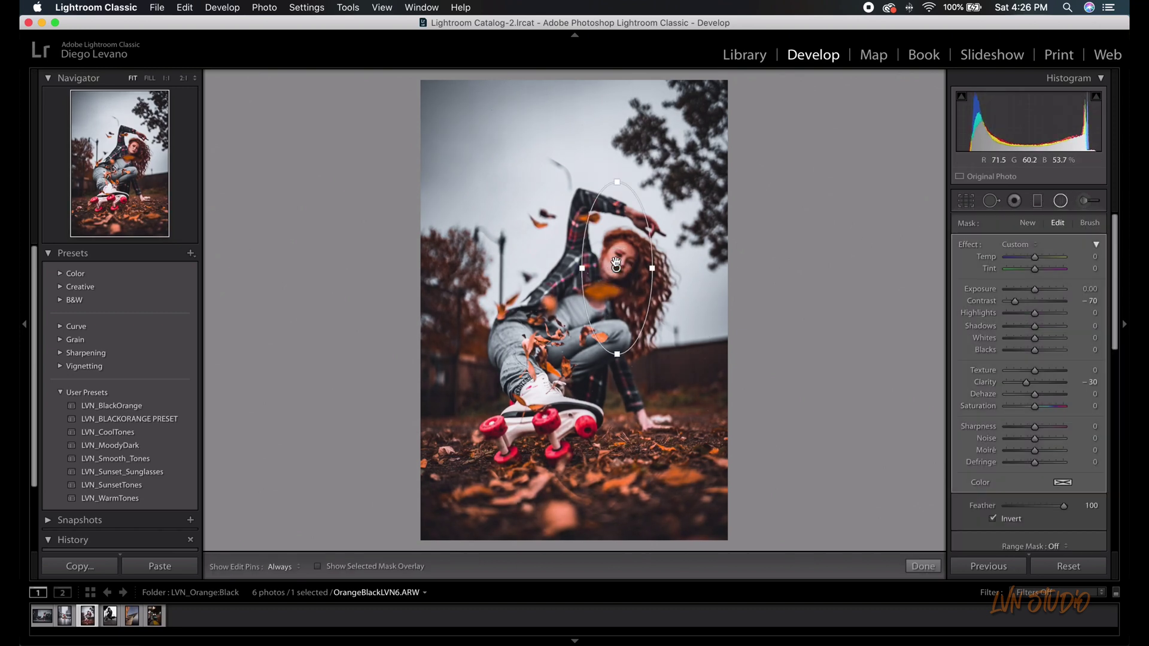
pyautogui.moveTo(619, 178); pyautogui.dragTo(619, 204)
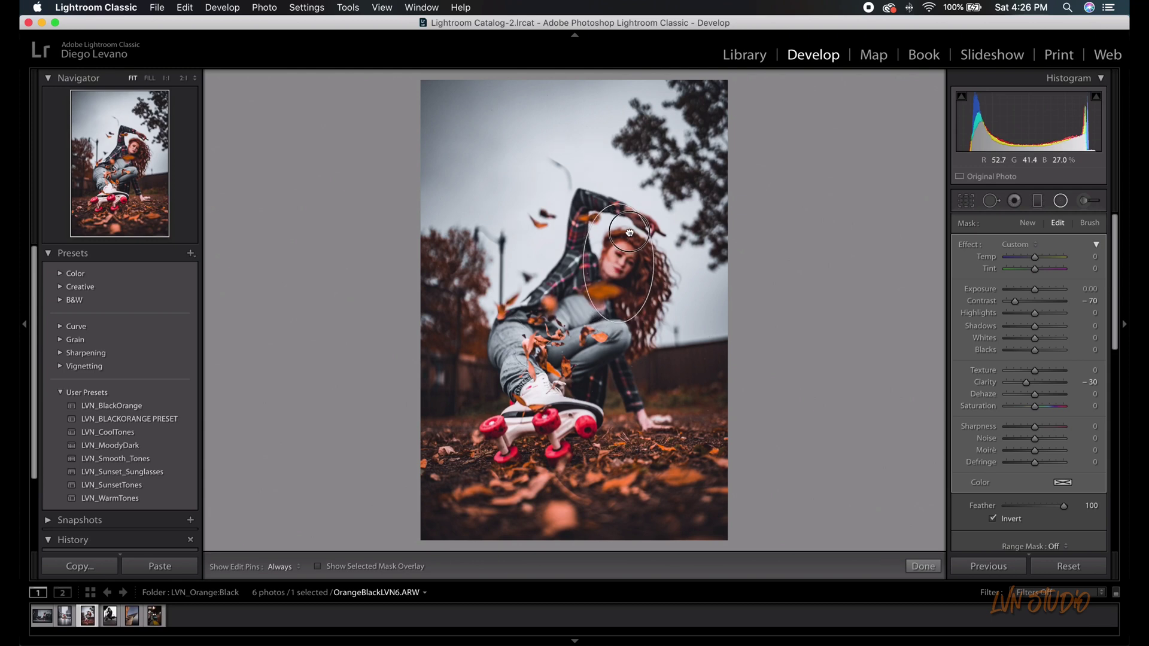
pyautogui.click(1061, 201)
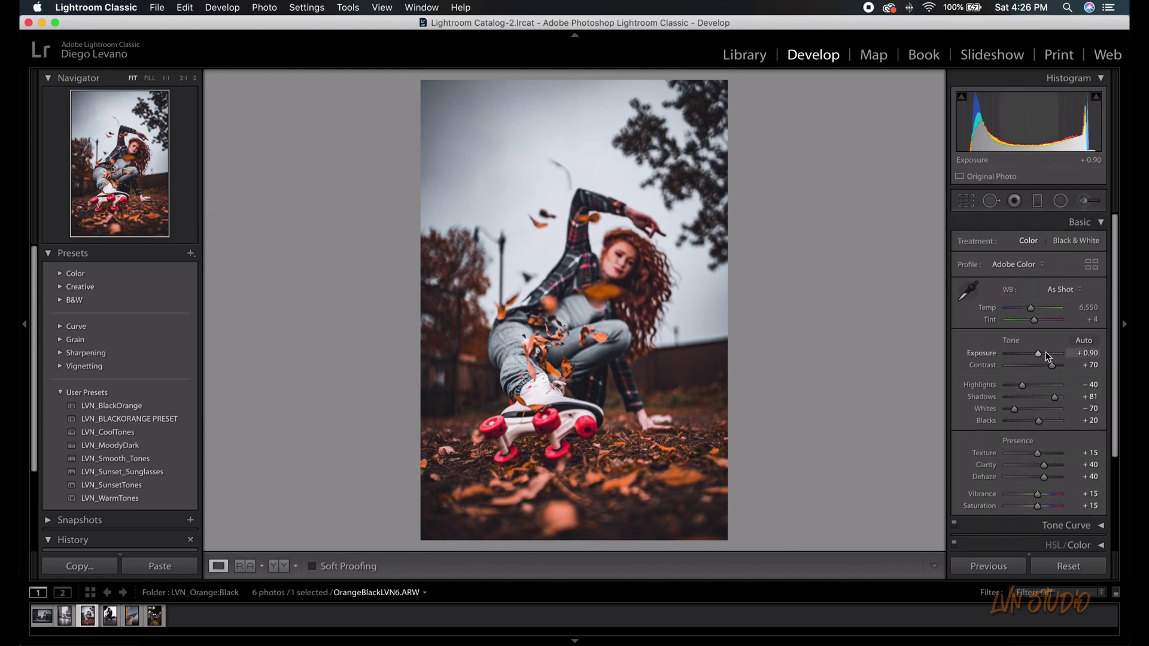
pyautogui.moveTo(1041, 351); pyautogui.dragTo(1039, 357)
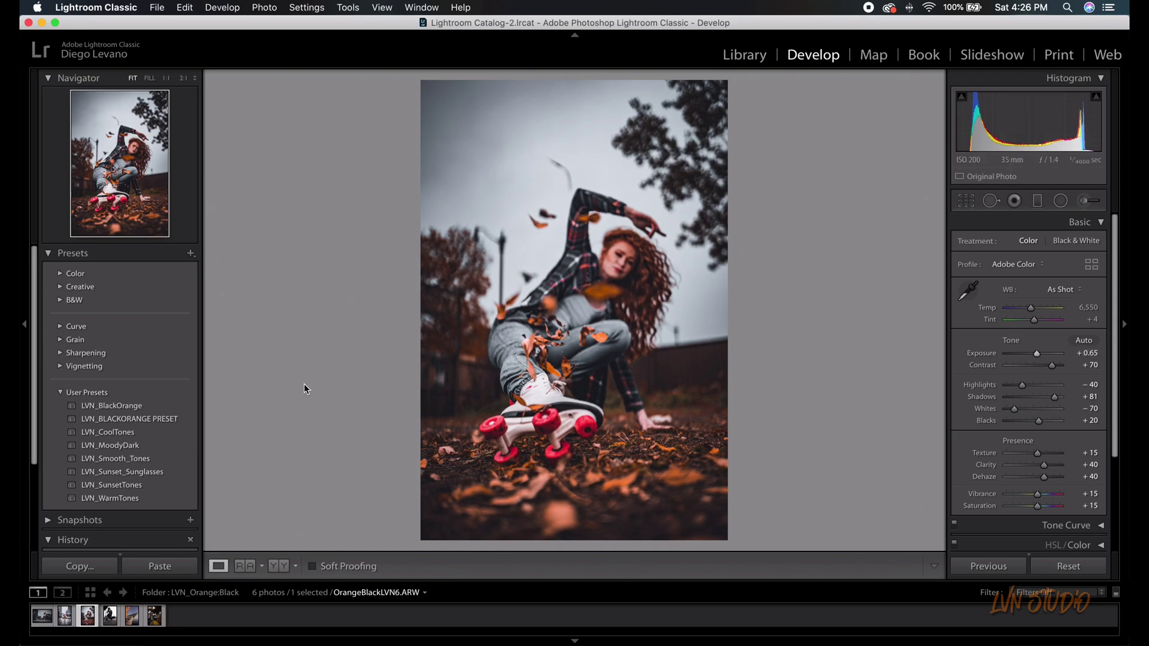
# - Apply LVN_BLACKORANGE PRESET to the crouching portrait OrangeBlackLVN2.ARW and set its exposure to +0.75
pyautogui.press('Right')
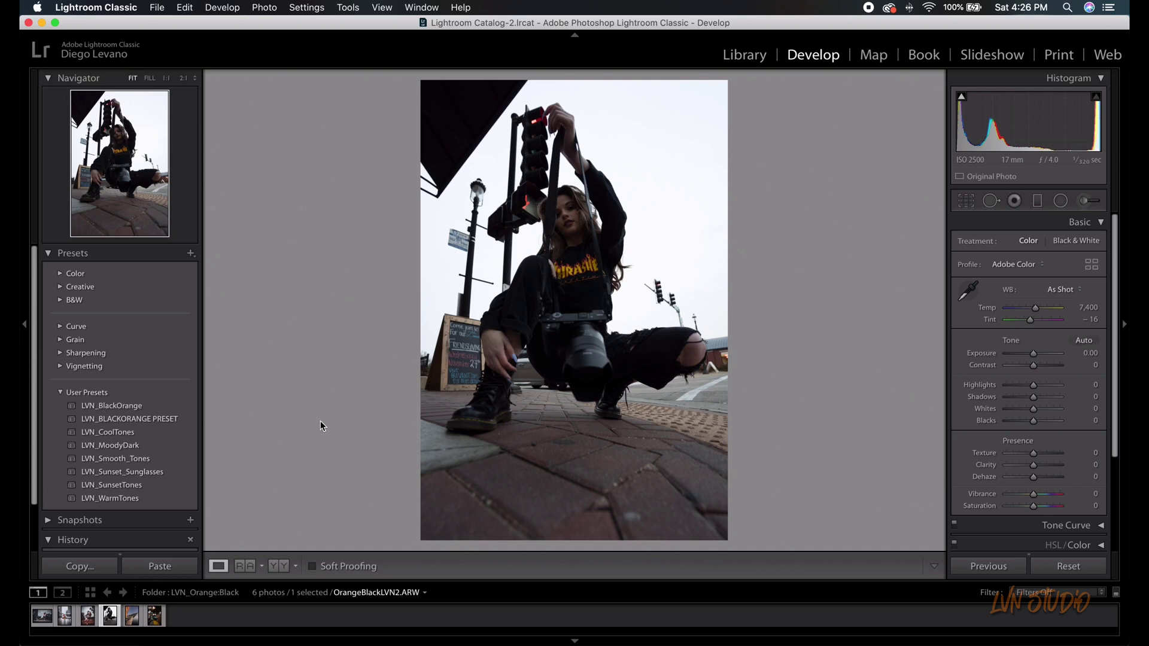
pyautogui.click(168, 420)
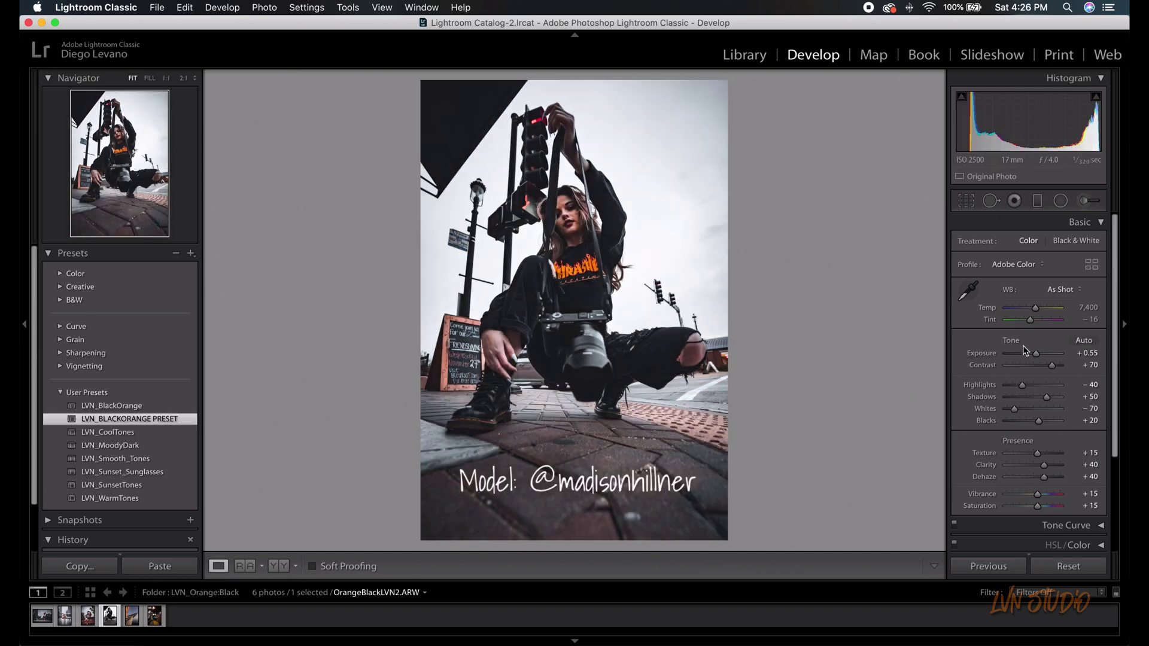
pyautogui.moveTo(1036, 355); pyautogui.dragTo(1036, 357)
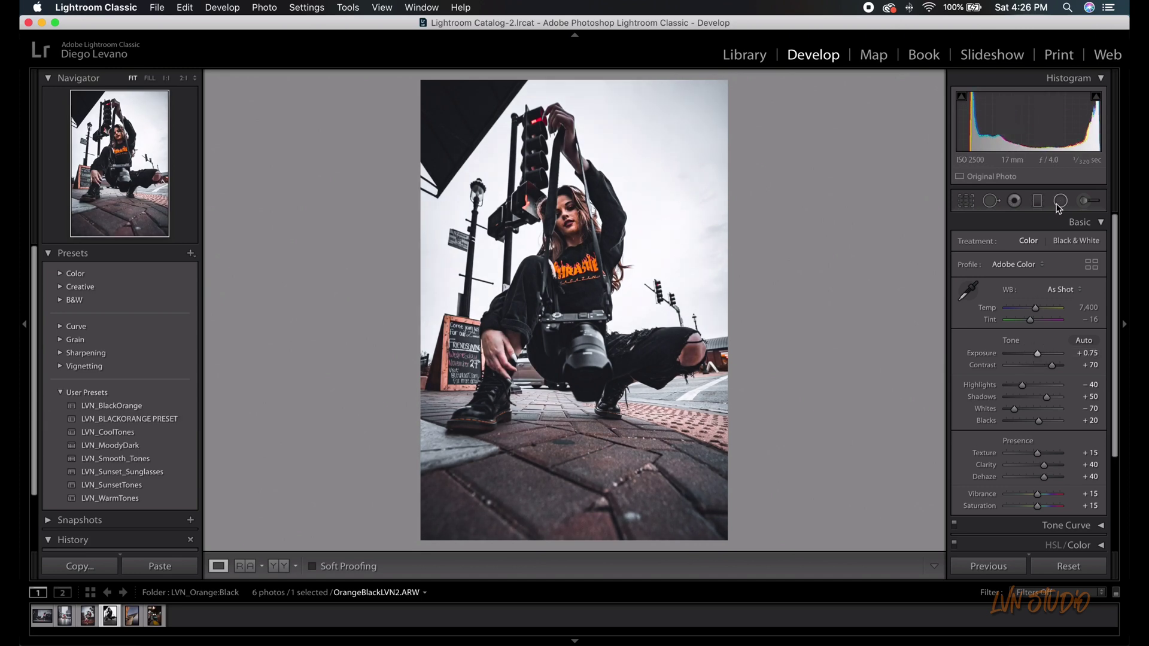
# - Move the radial filter onto the crouching woman's face and shorten it to fit more closely
pyautogui.click(1060, 200)
pyautogui.click(616, 268)
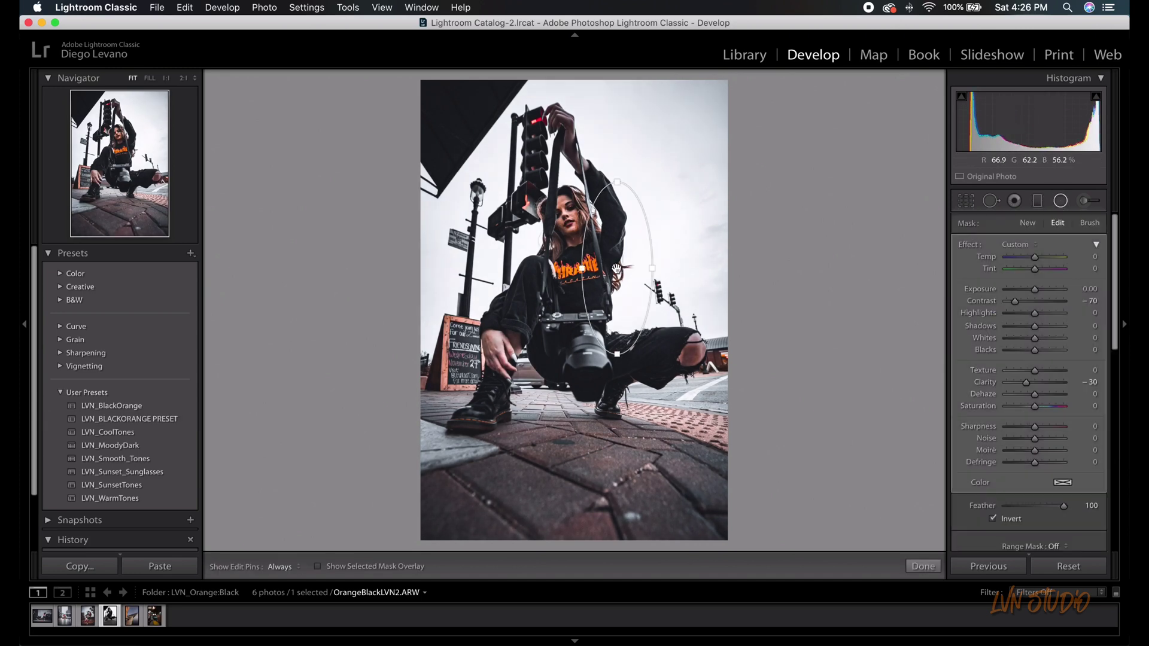
pyautogui.moveTo(617, 268); pyautogui.dragTo(569, 215)
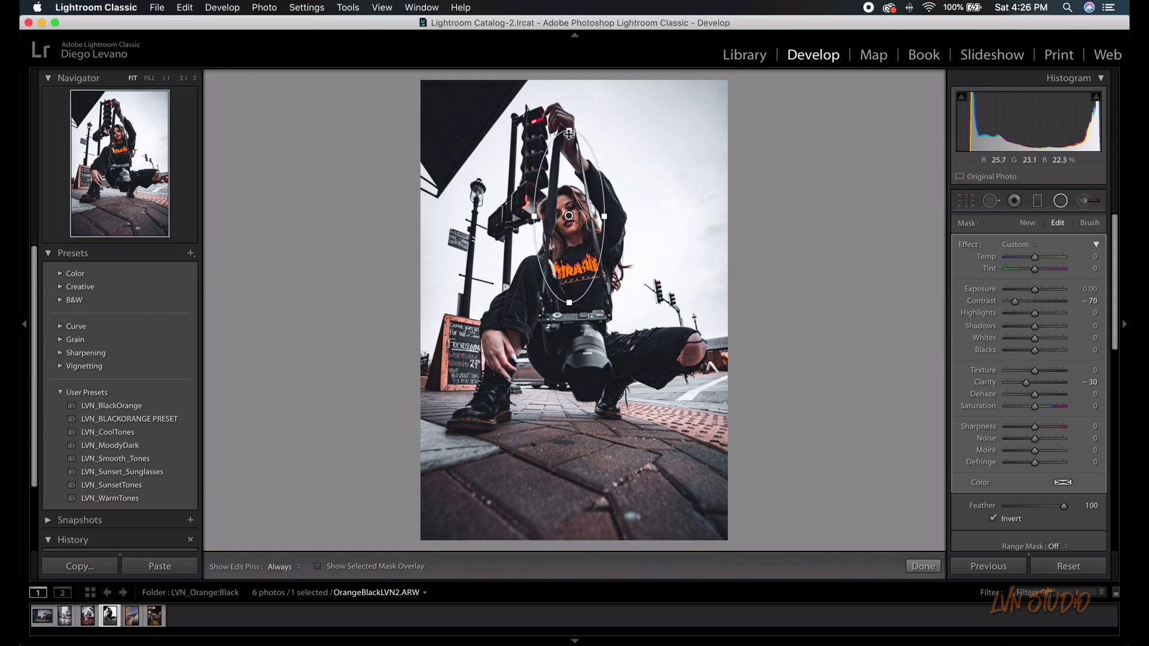
pyautogui.moveTo(568, 133); pyautogui.dragTo(569, 151)
pyautogui.click(1061, 204)
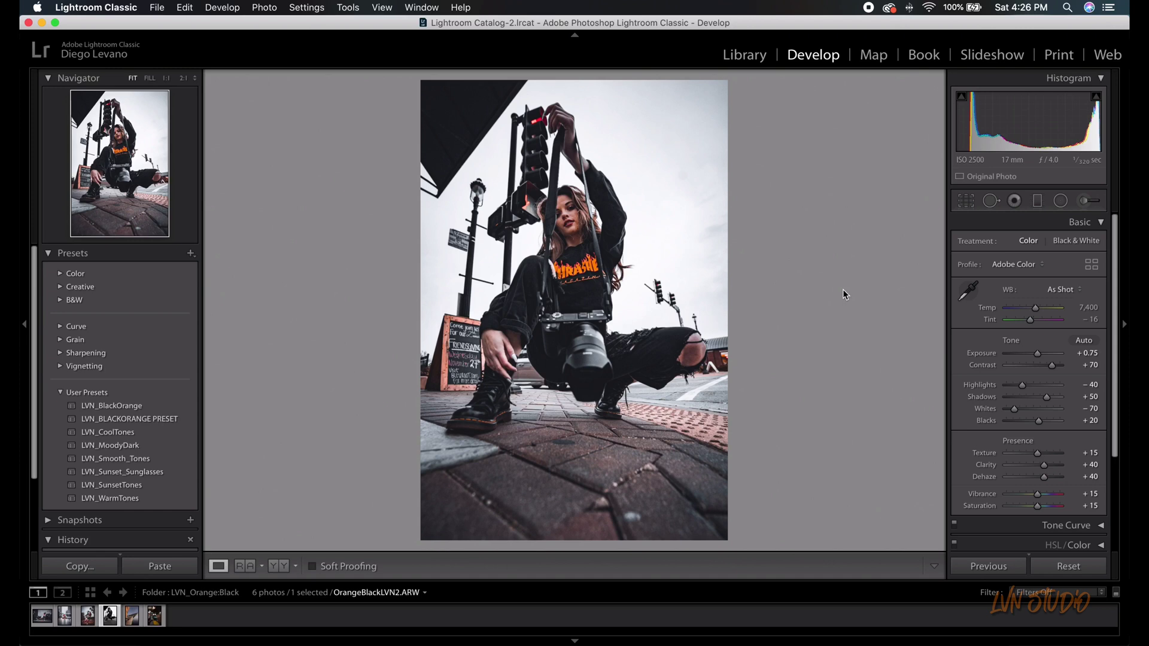
# - Apply LVN_BLACKORANGE PRESET to the ship photo OrangeBlackLVN3.ARW
pyautogui.press('Right')
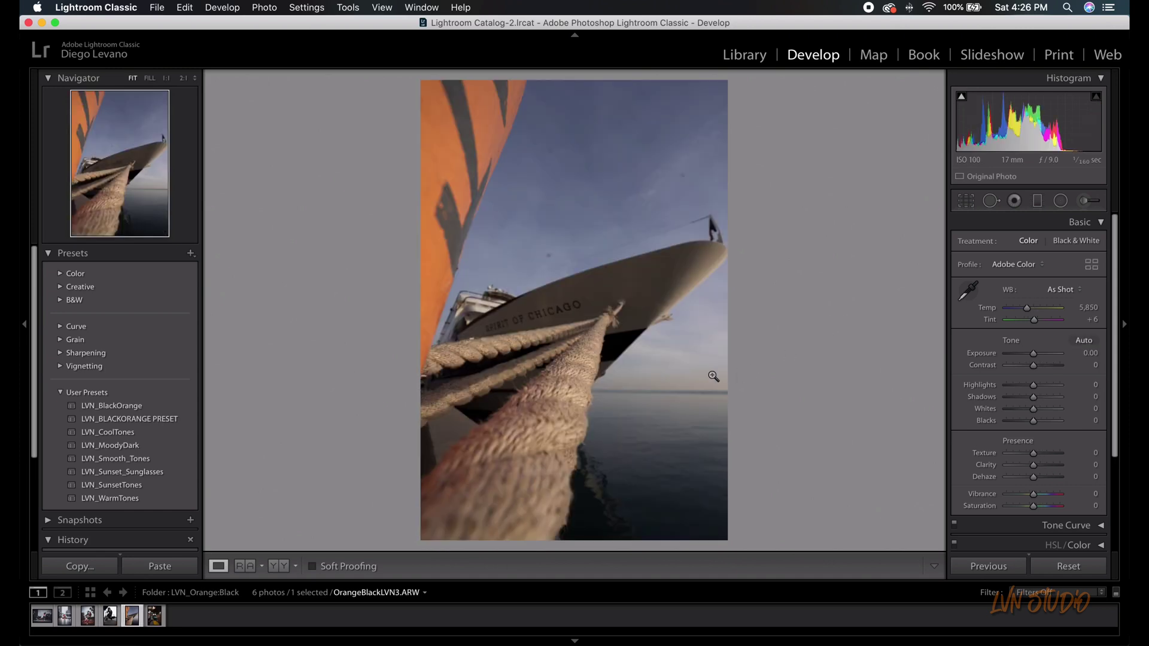
pyautogui.click(167, 420)
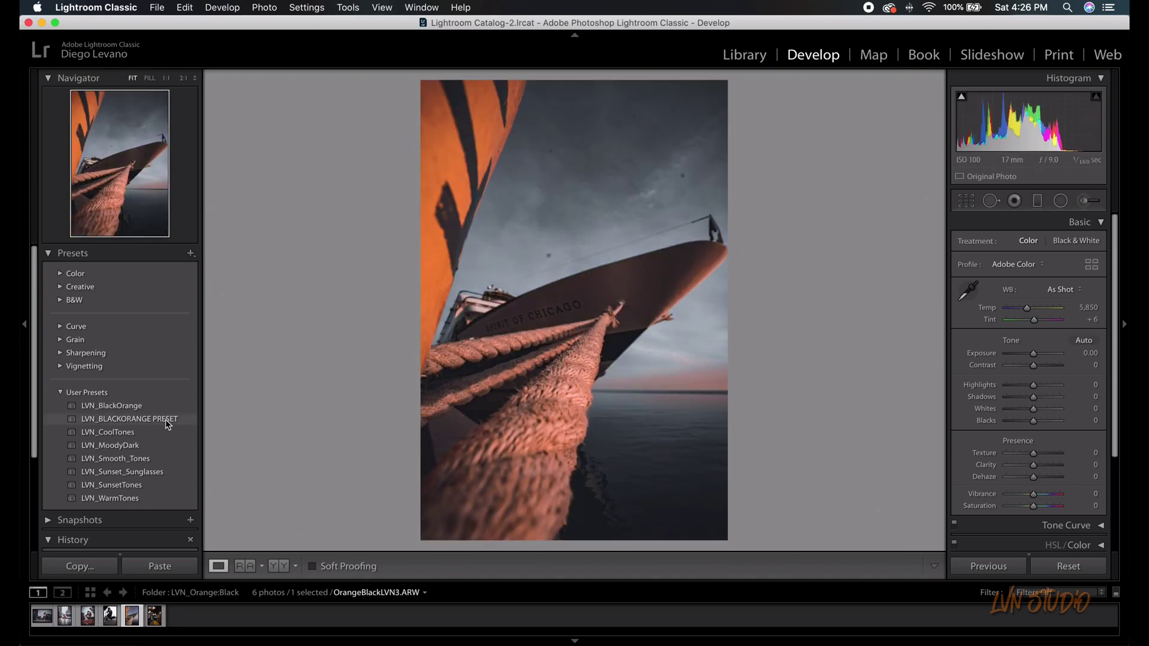
pyautogui.click(166, 421)
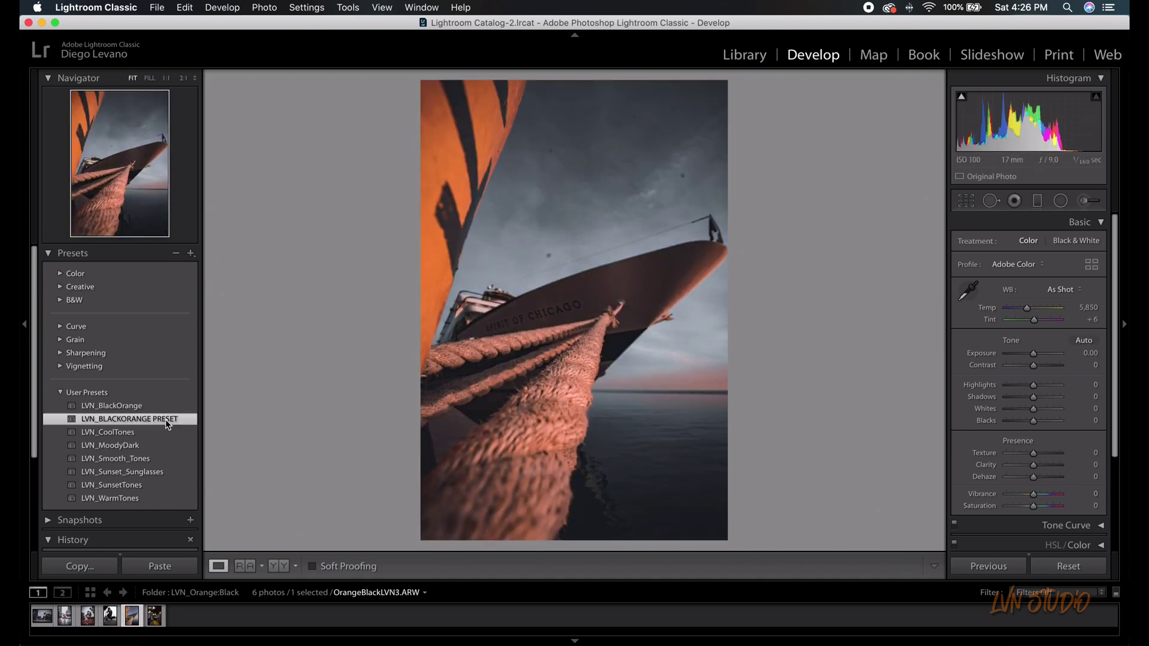
# - Heal the dark dust spots in the sky above the ship with the Spot Removal tool at size 76
pyautogui.click(991, 203)
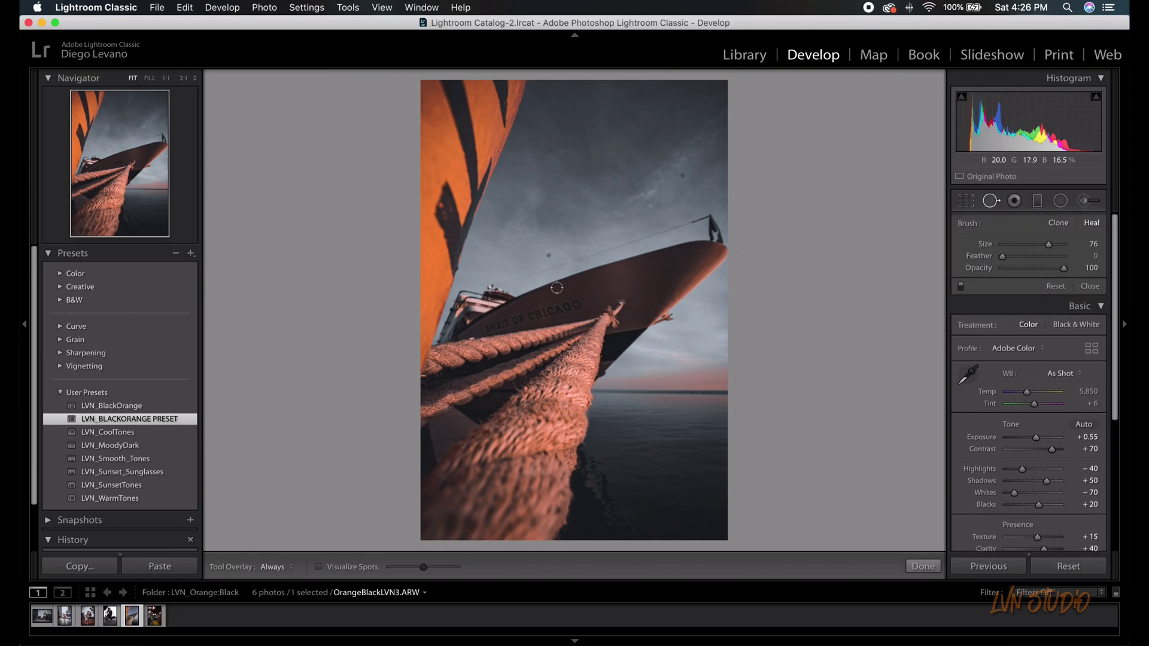
pyautogui.click(549, 254)
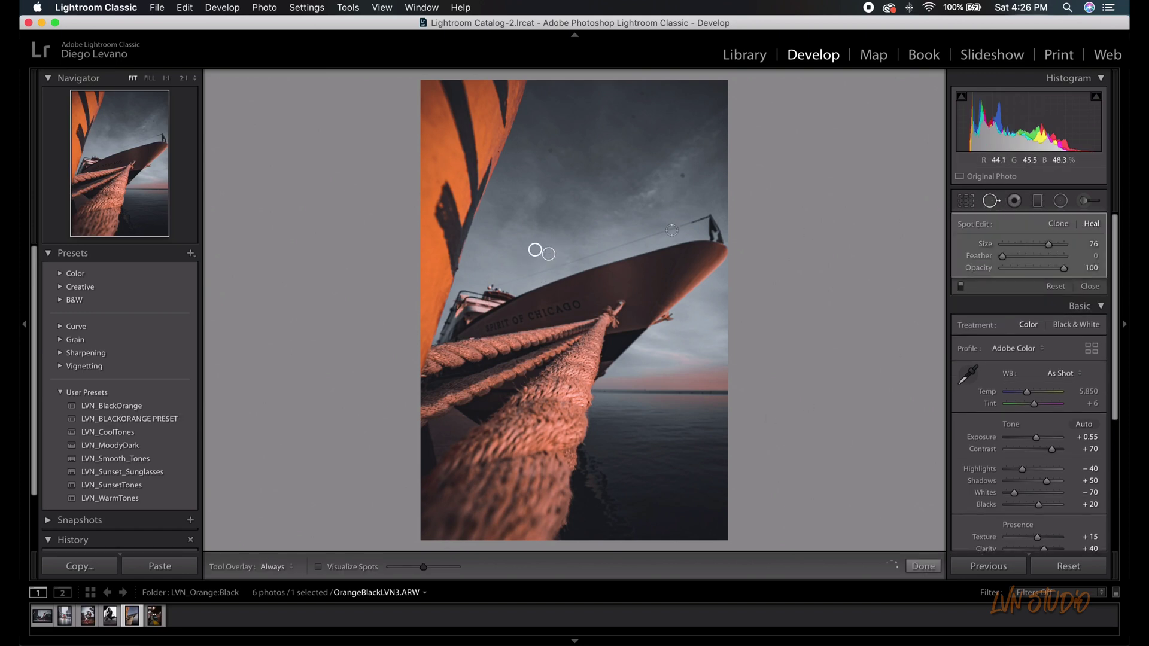
pyautogui.click(682, 174)
pyautogui.click(550, 150)
pyautogui.moveTo(648, 150); pyautogui.dragTo(625, 95)
pyautogui.click(623, 126)
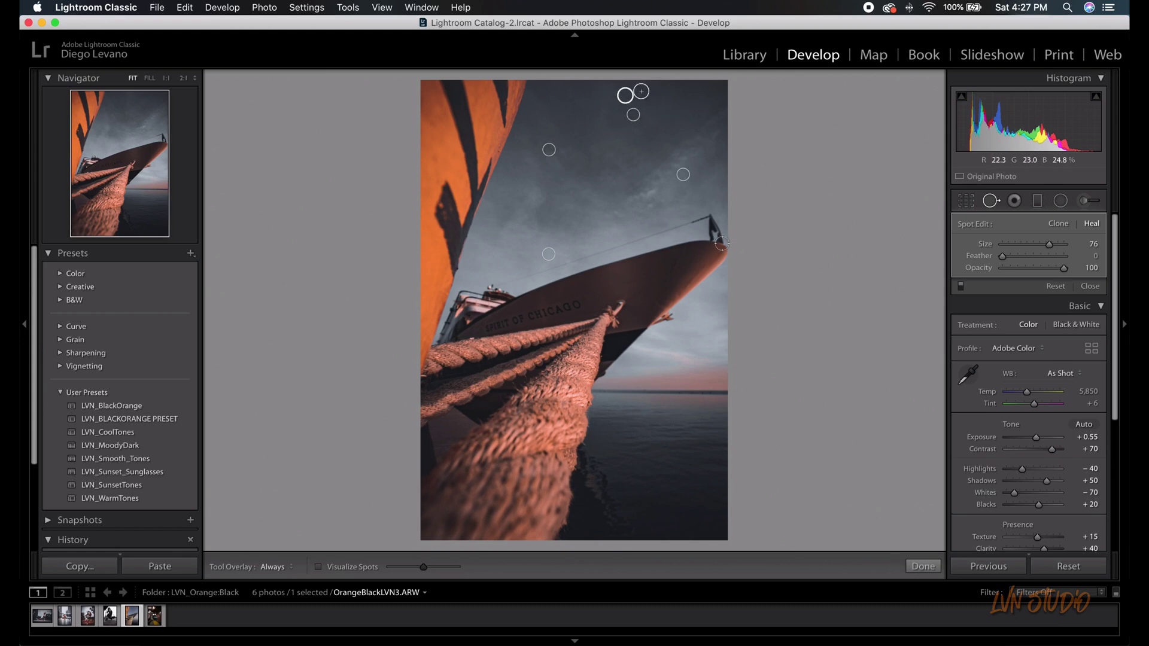
# - Delete the radial filter that the preset placed on the ship's bow in OrangeBlackLVN3.ARW
pyautogui.click(965, 204)
pyautogui.click(958, 204)
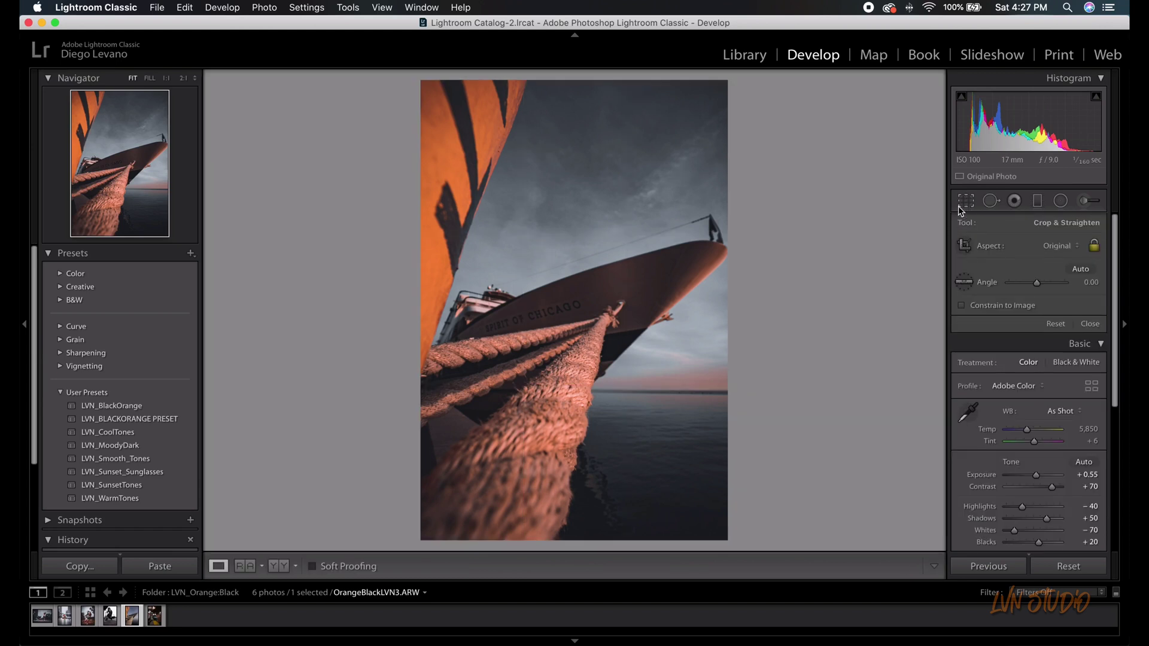
pyautogui.click(1060, 200)
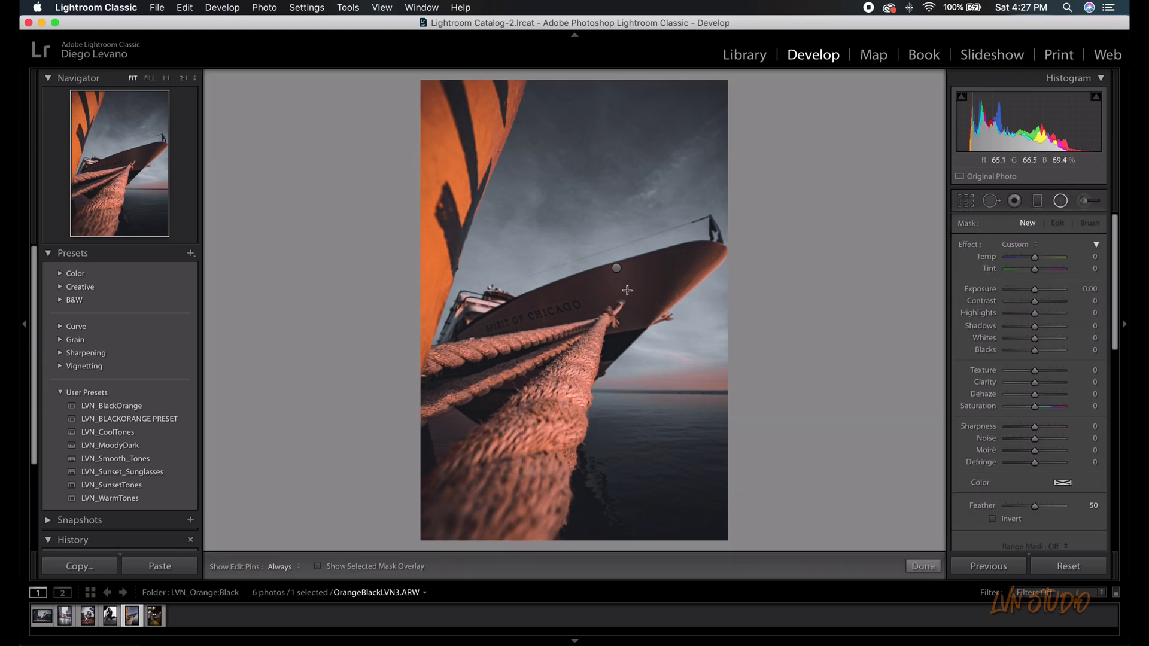
pyautogui.click(616, 268)
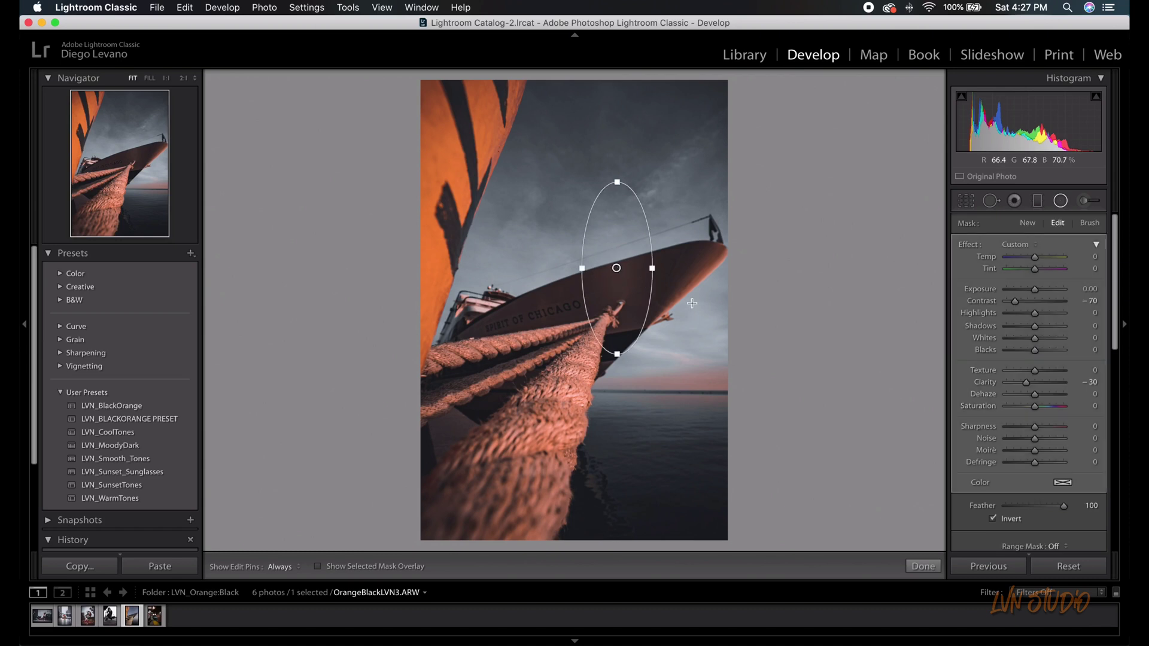
pyautogui.press('Delete')
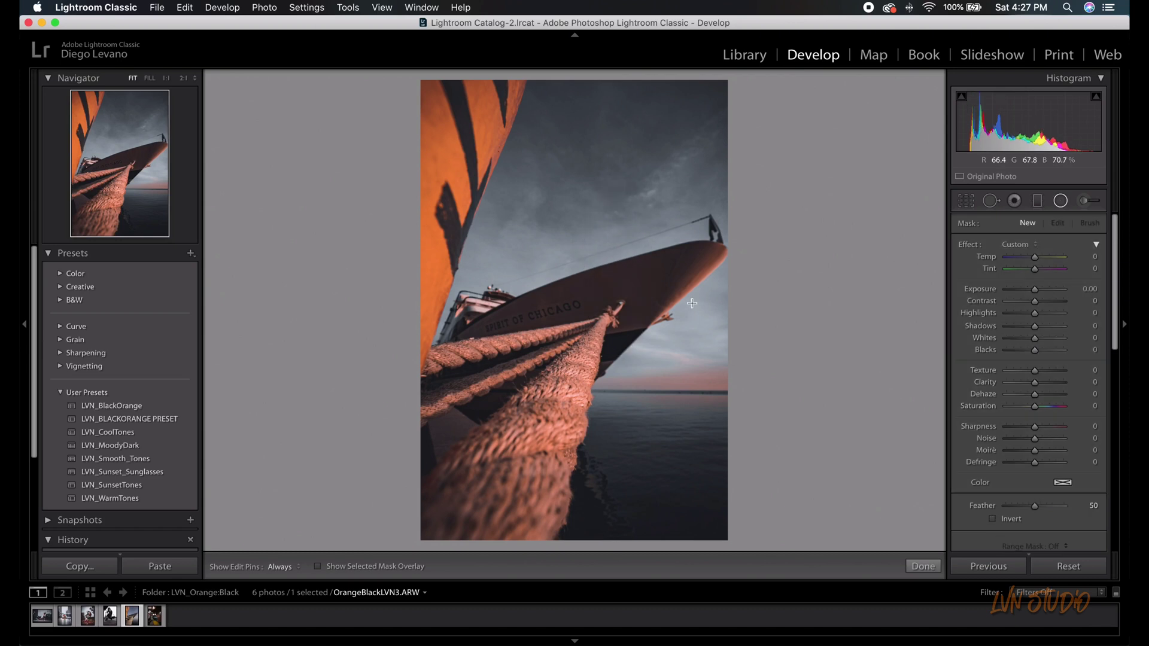
pyautogui.click(1060, 201)
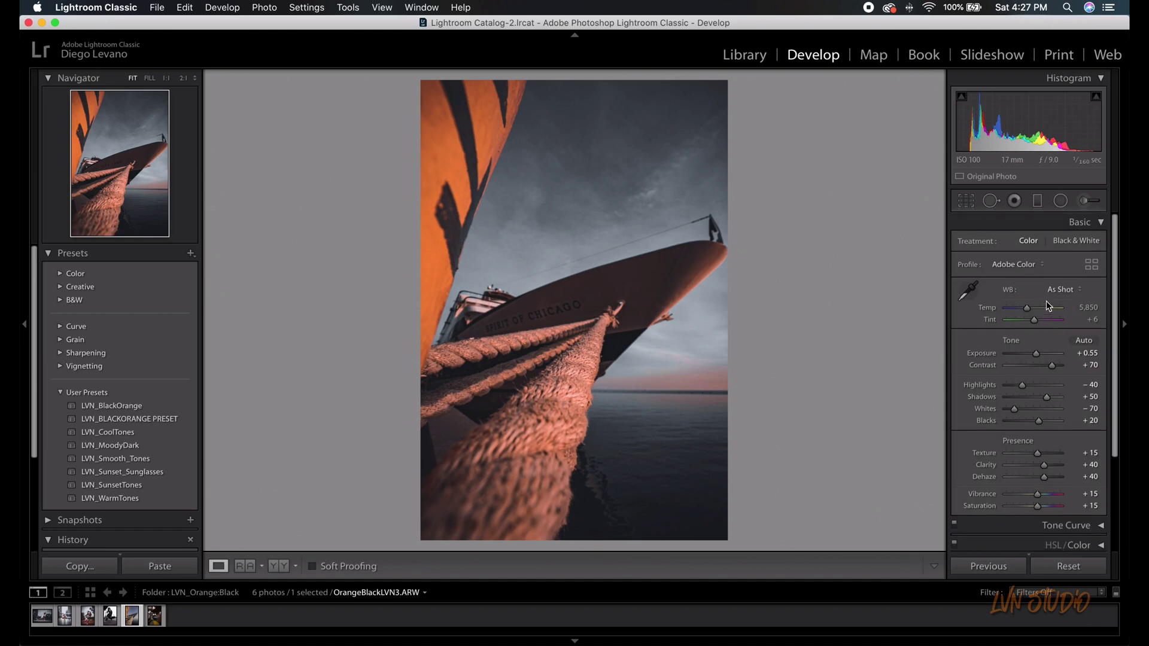
# - Brighten the ship photo by setting its shadows to +90 and its exposure to +0.85
pyautogui.moveTo(1041, 396); pyautogui.dragTo(1059, 398)
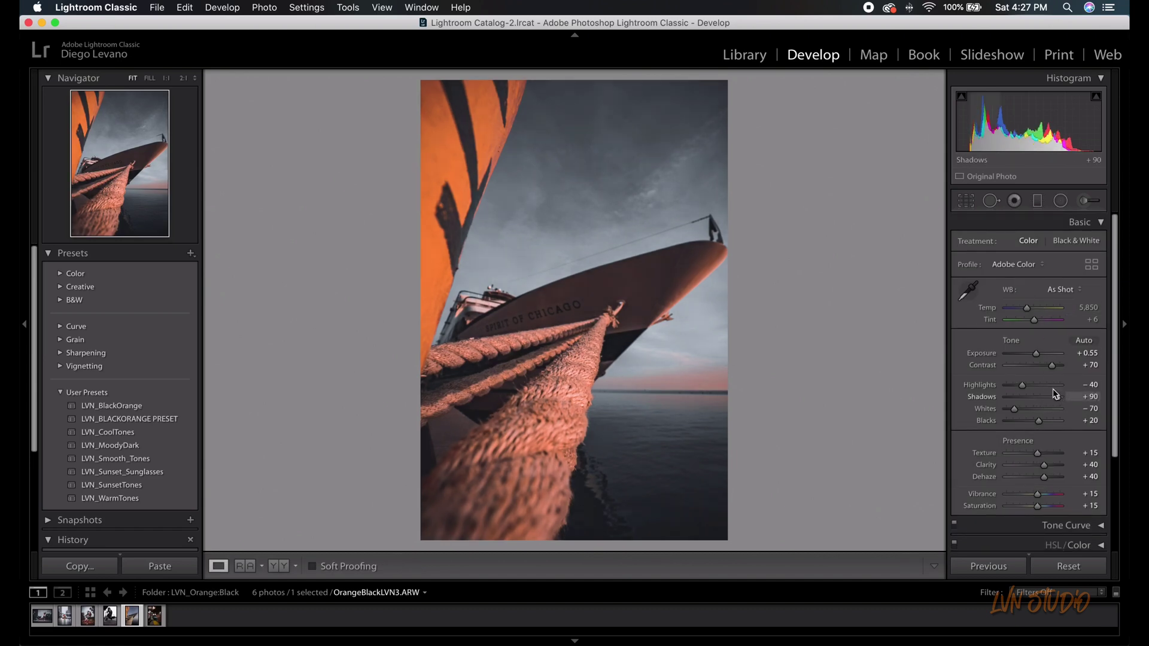
pyautogui.moveTo(1035, 353); pyautogui.dragTo(1040, 358)
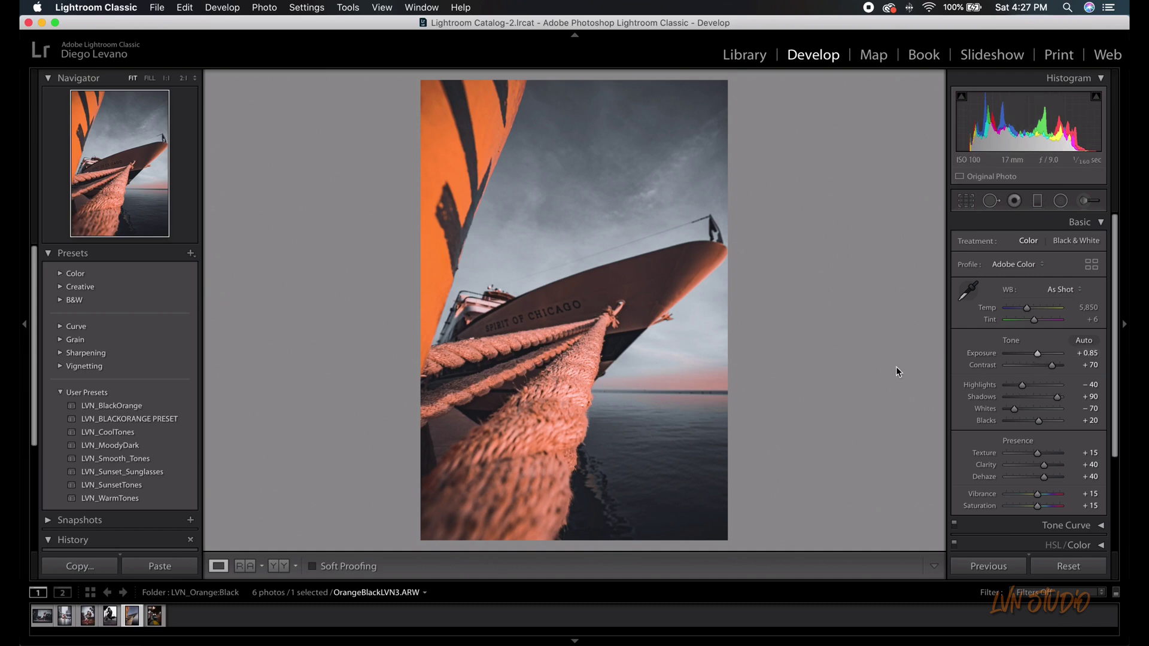
# - Apply LVN_BLACKORANGE PRESET to the subway phone photo OrangeBlackLVN1.ARW and delete the radial filter it adds
pyautogui.press('Right')
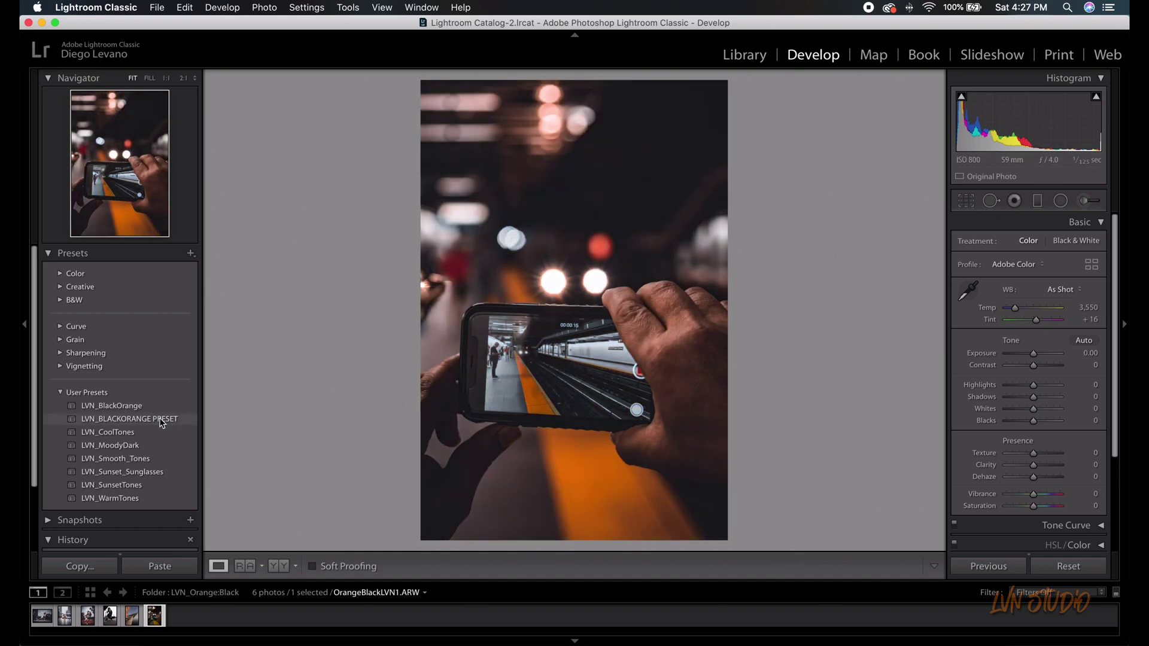
pyautogui.click(160, 419)
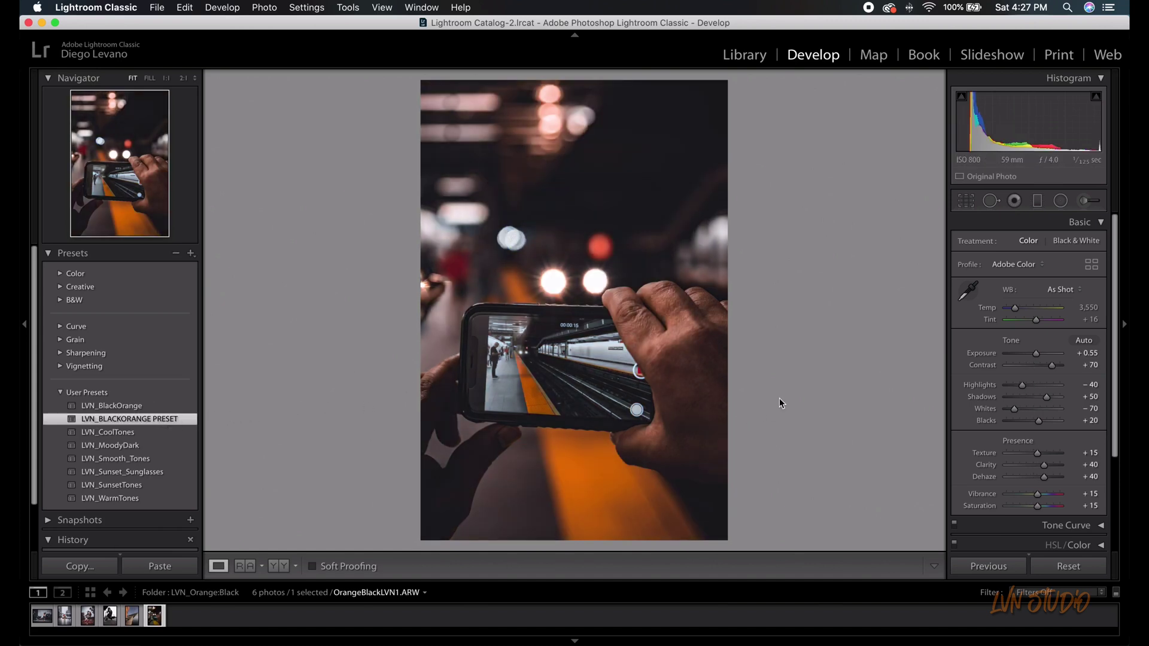
pyautogui.click(1060, 200)
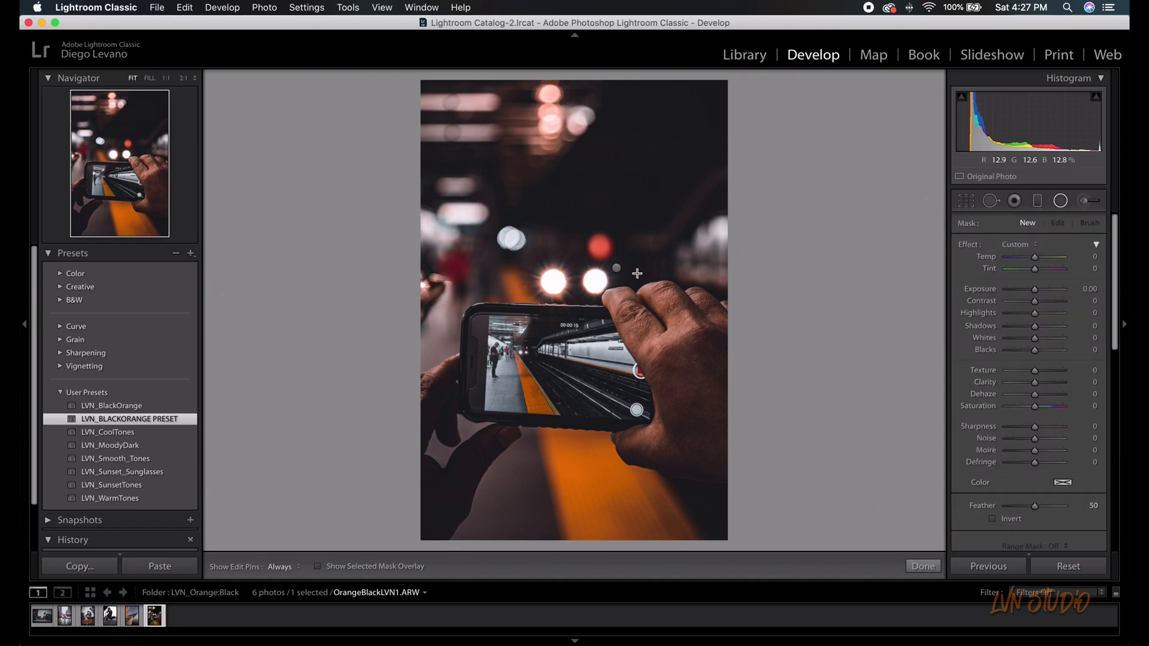
pyautogui.click(618, 268)
pyautogui.press('Delete')
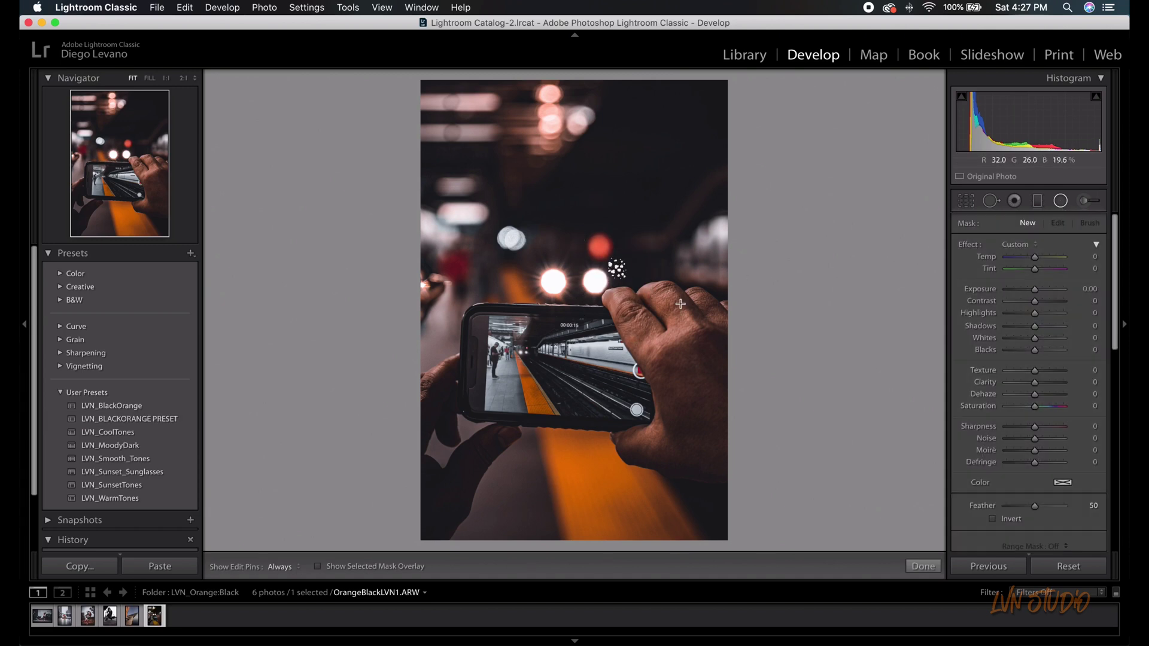
pyautogui.click(1059, 200)
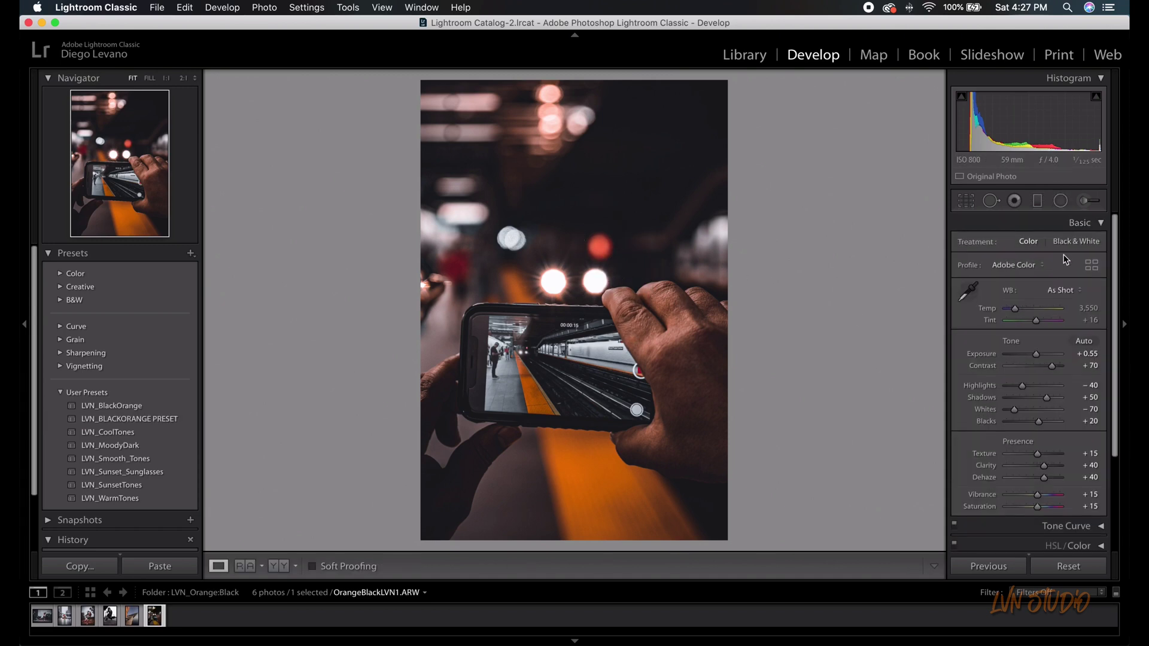
# - Set the subway photo's exposure to +1.45, shadows to +100 and whites to −100, and compare it with the unedited version
pyautogui.moveTo(1036, 354); pyautogui.dragTo(1042, 358)
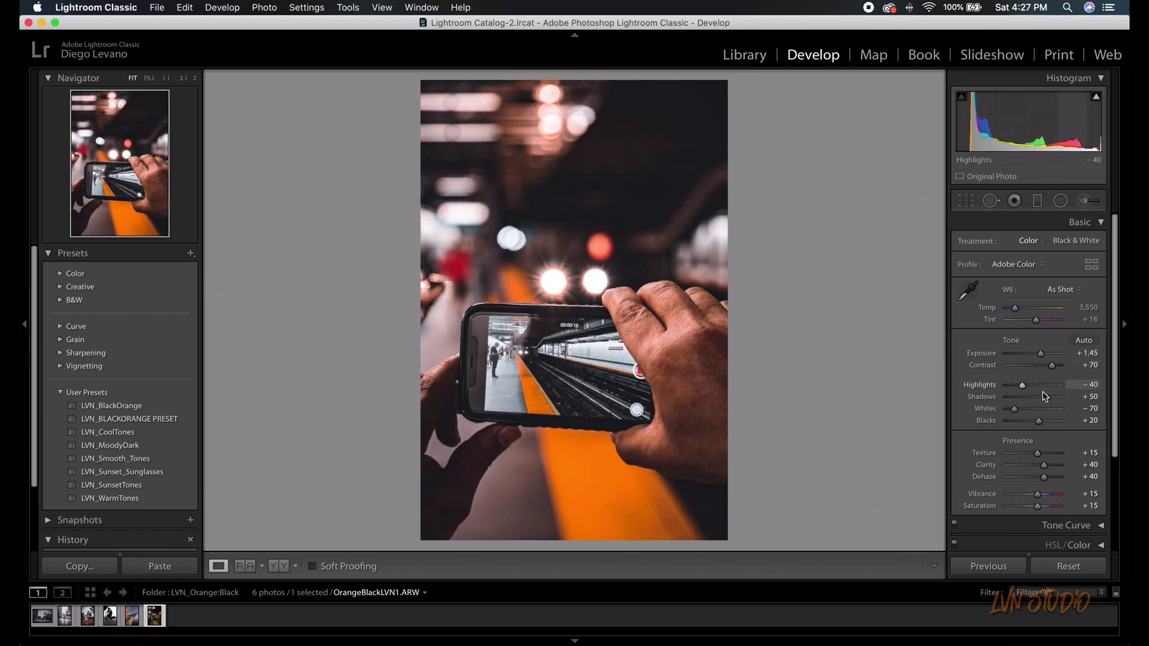
pyautogui.moveTo(1048, 405); pyautogui.dragTo(996, 414)
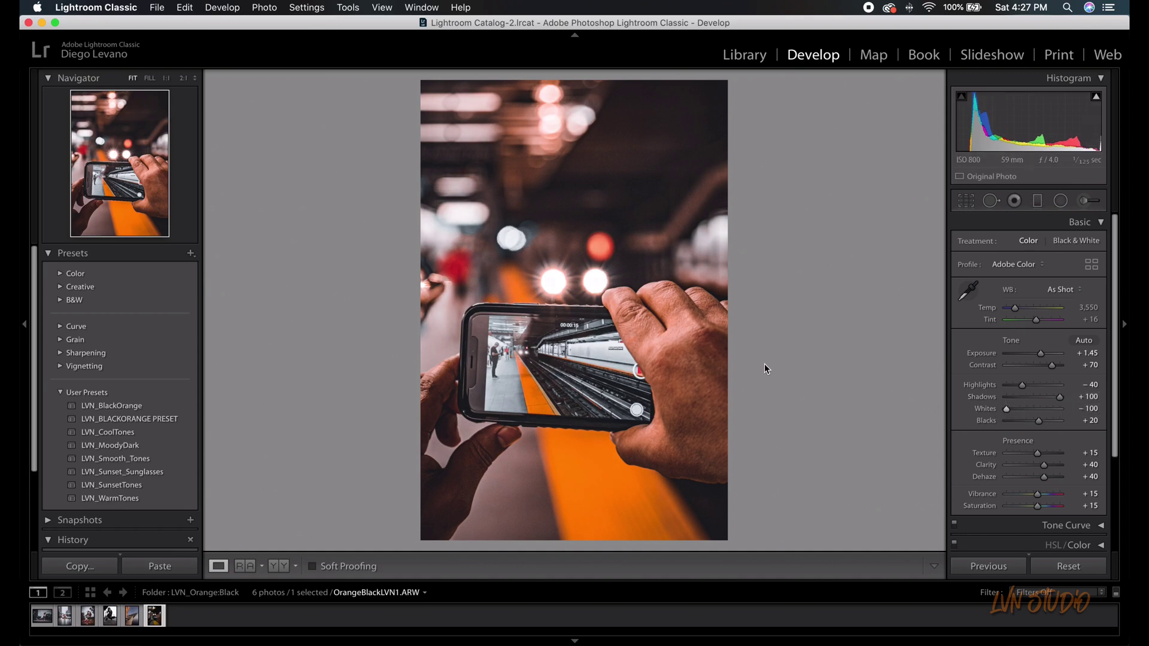
pyautogui.press('\\')
pyautogui.press('\\')
pyautogui.press('\\')
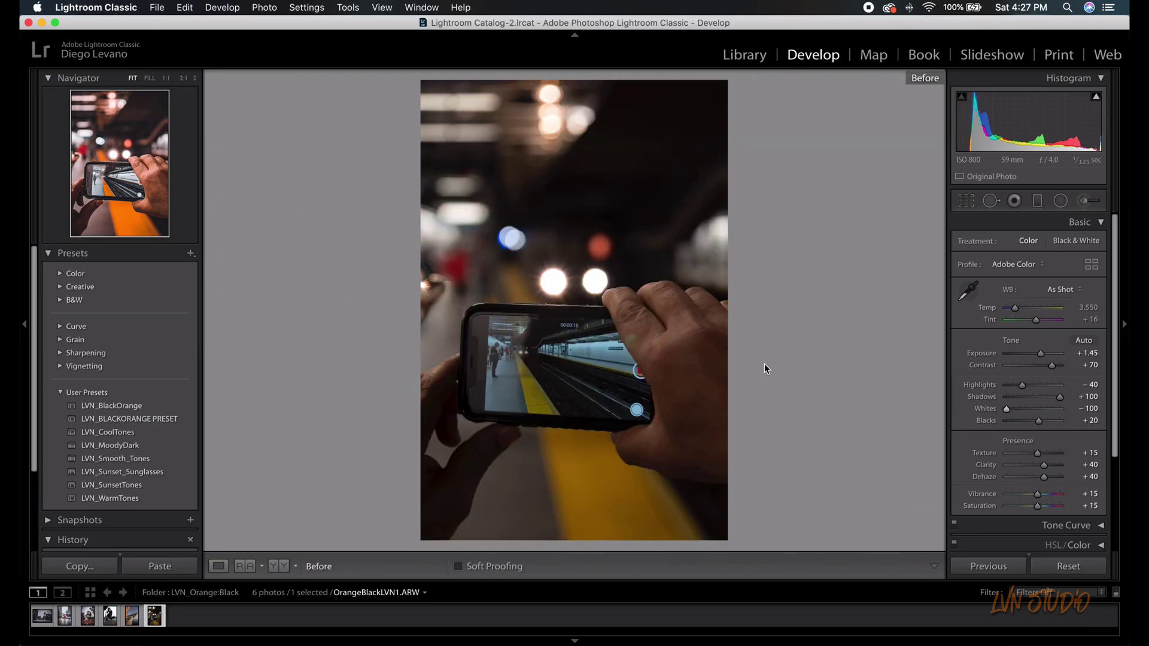
pyautogui.press('\\')
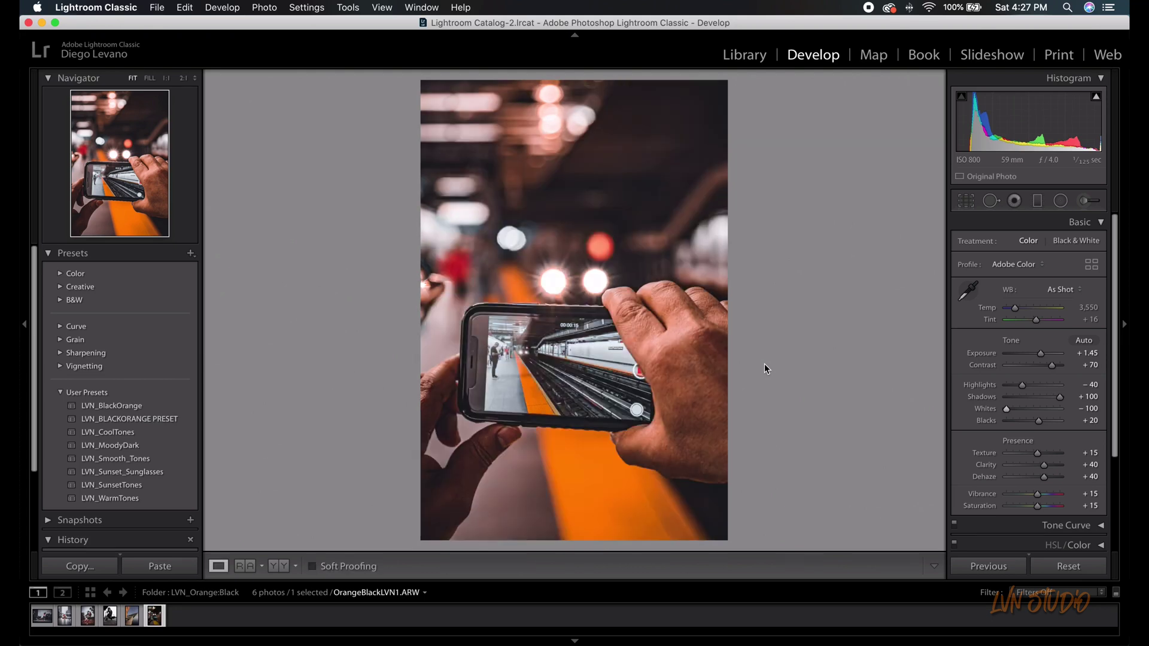